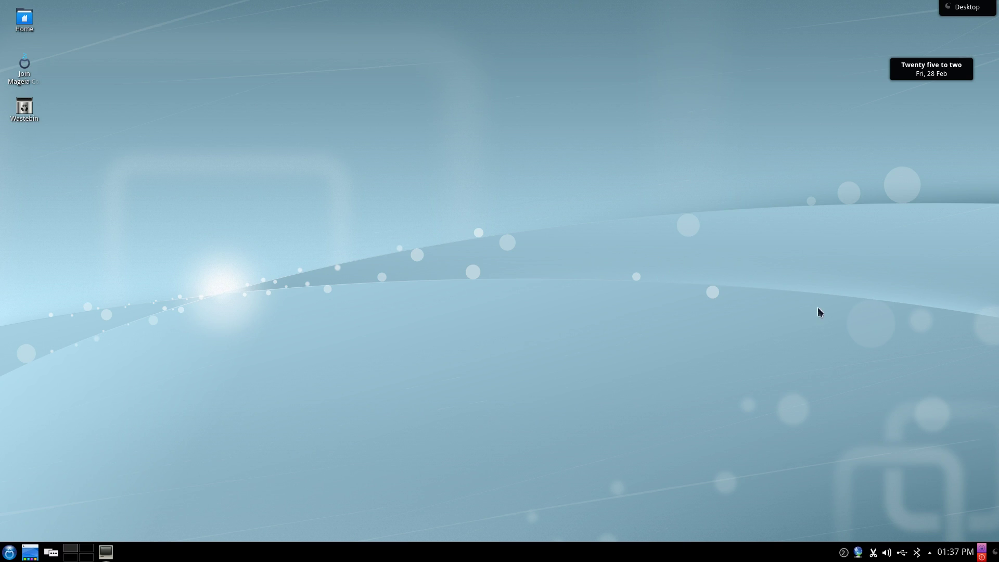
# Move the bottom panel to the top screen edge and make it slimmer.
pyautogui.click(995, 552)
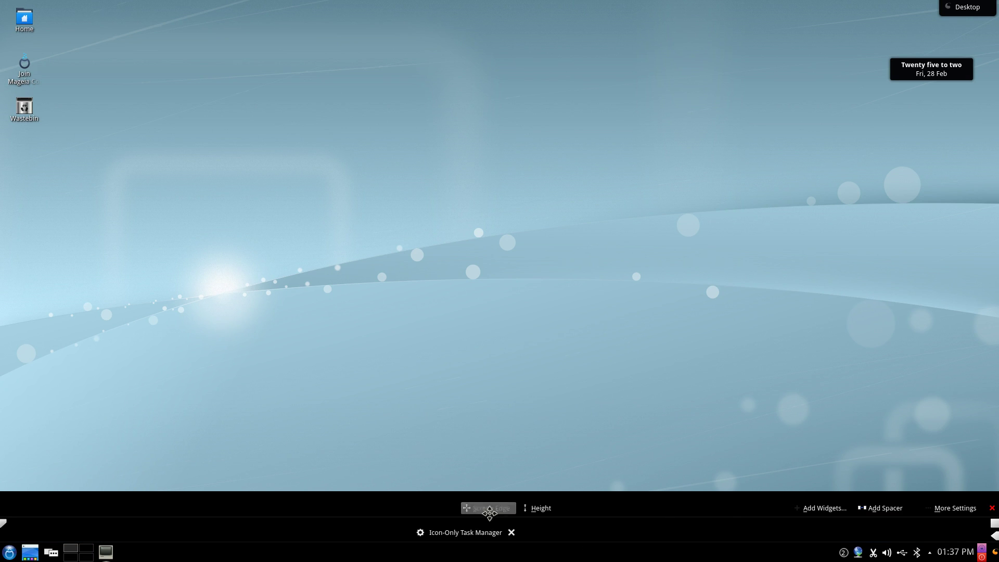
pyautogui.moveTo(982, 551)
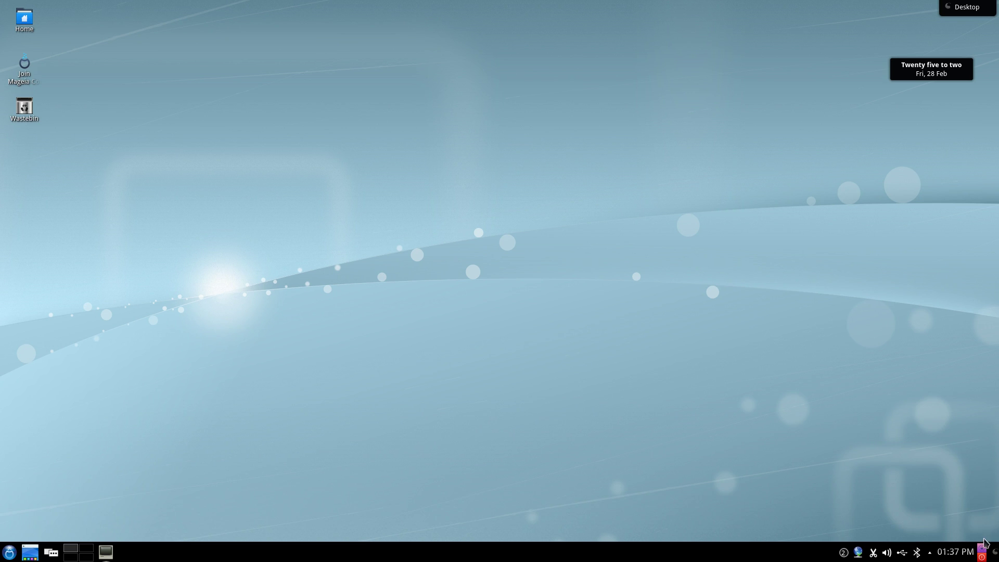
pyautogui.moveTo(465, 552)
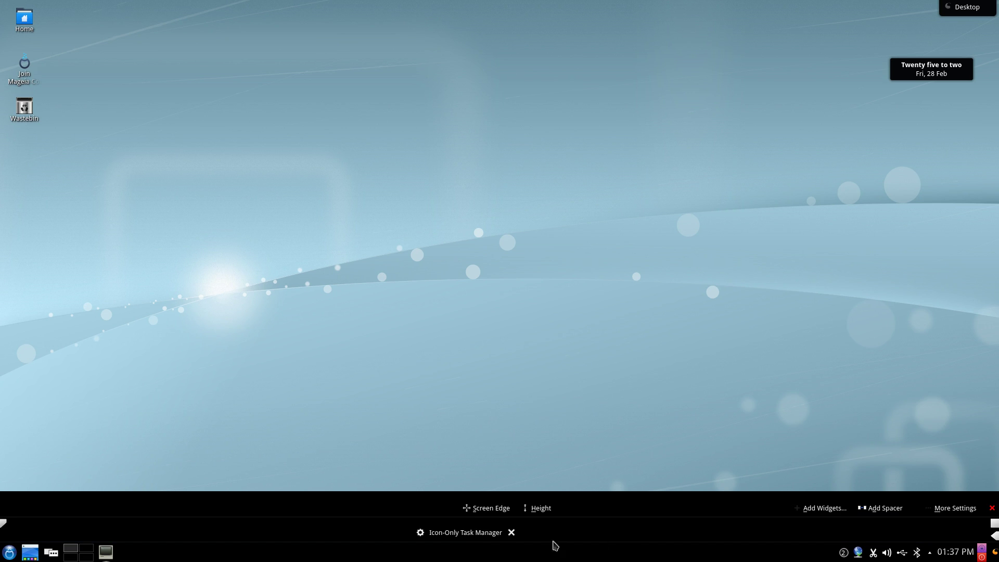
pyautogui.moveTo(491, 511); pyautogui.dragTo(467, 8)
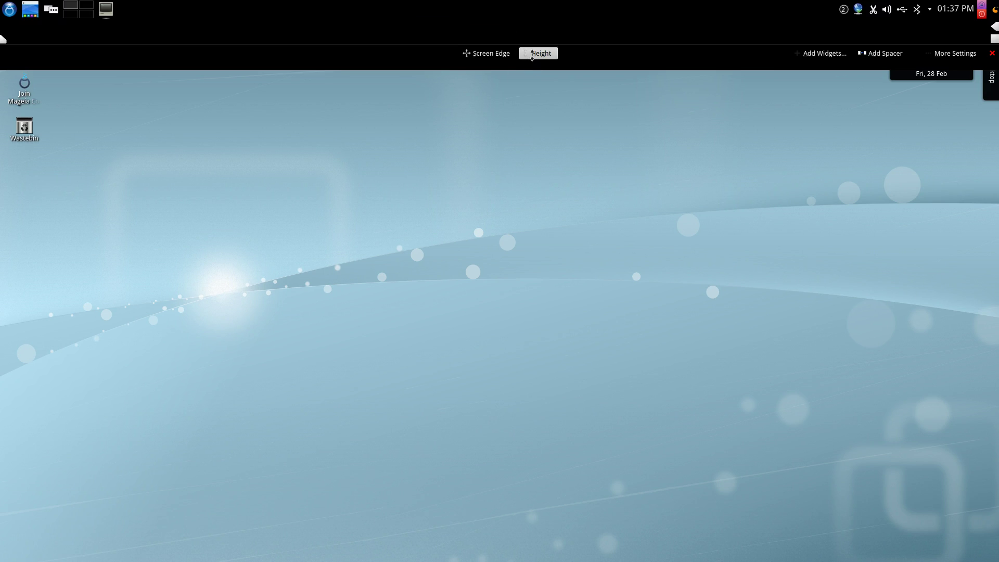
pyautogui.moveTo(532, 54); pyautogui.dragTo(532, 42)
pyautogui.click(526, 115)
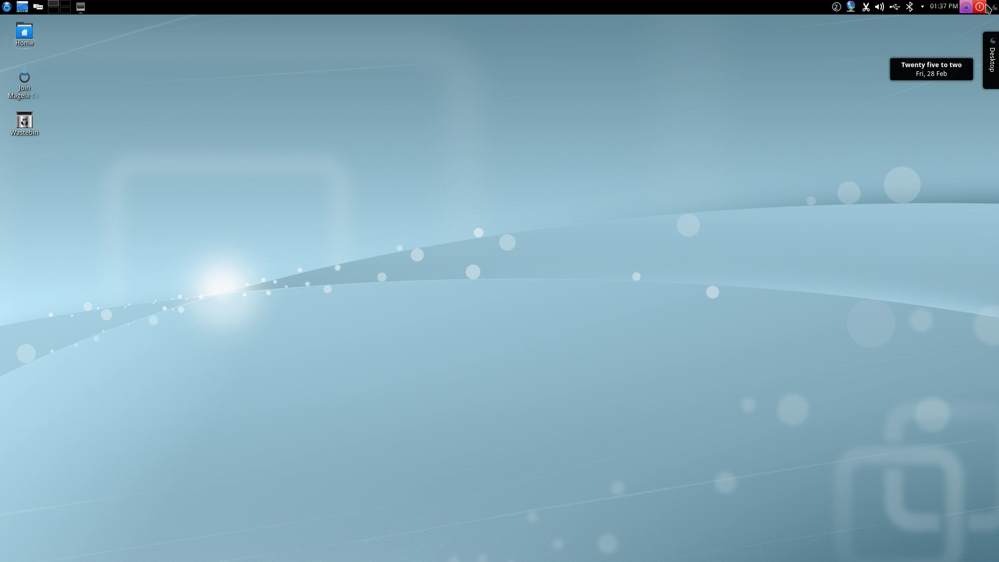
pyautogui.click(995, 7)
pyautogui.click(532, 110)
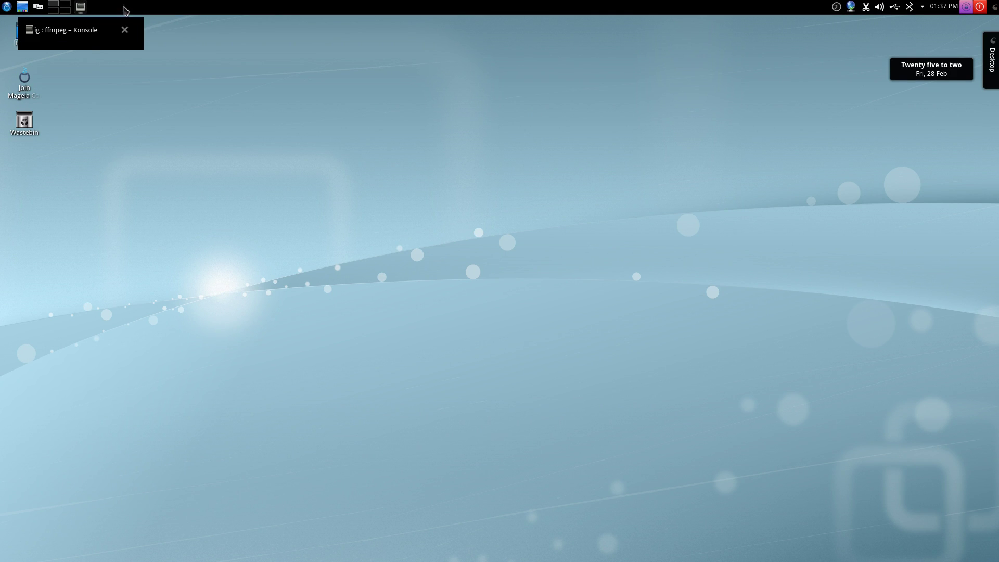
# Shift the Activities widget toward the panel middle and remove the Icon-Only Task Manager.
pyautogui.click(995, 7)
pyautogui.moveTo(117, 10)
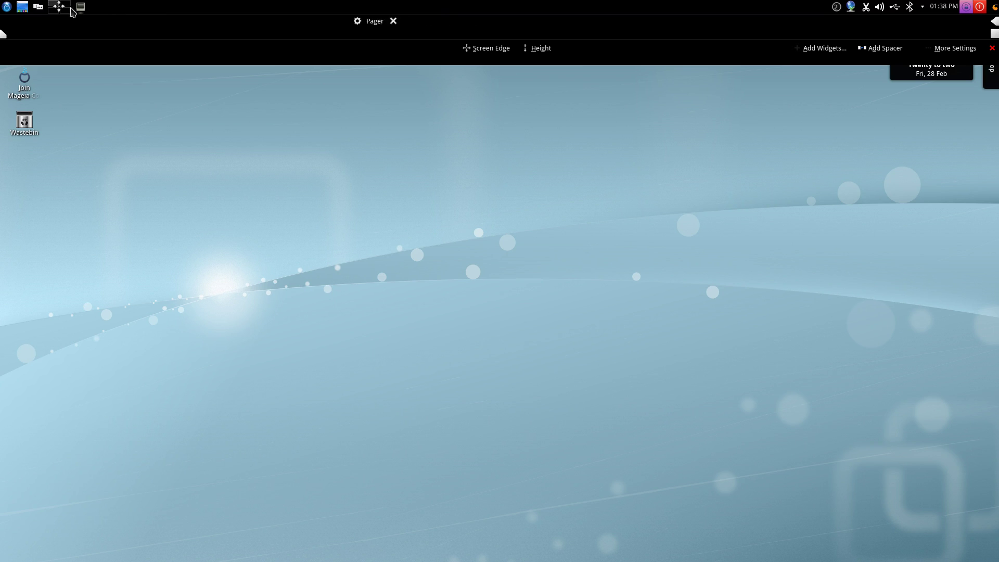
pyautogui.moveTo(34, 10)
pyautogui.moveTo(35, 11); pyautogui.dragTo(81, 10)
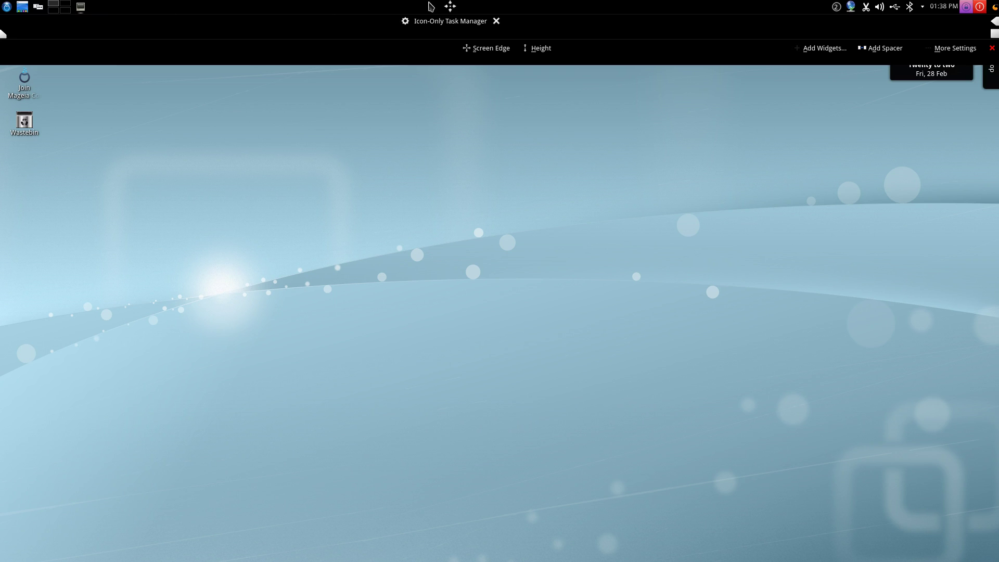
pyautogui.click(496, 21)
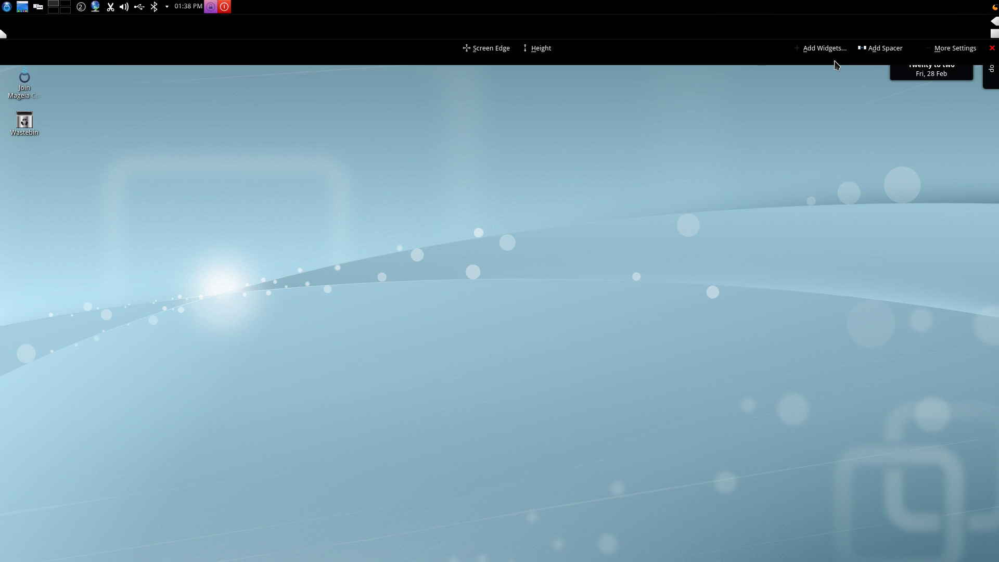
# Search widgets for 'menu' and add the Window Menubar to the top panel beside the launcher.
pyautogui.click(815, 48)
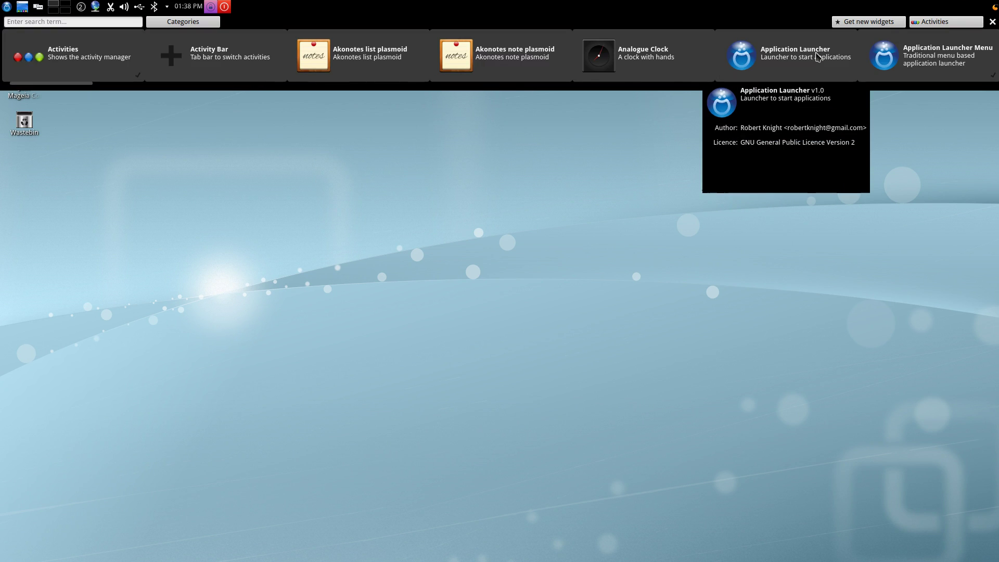
pyautogui.write('menu')
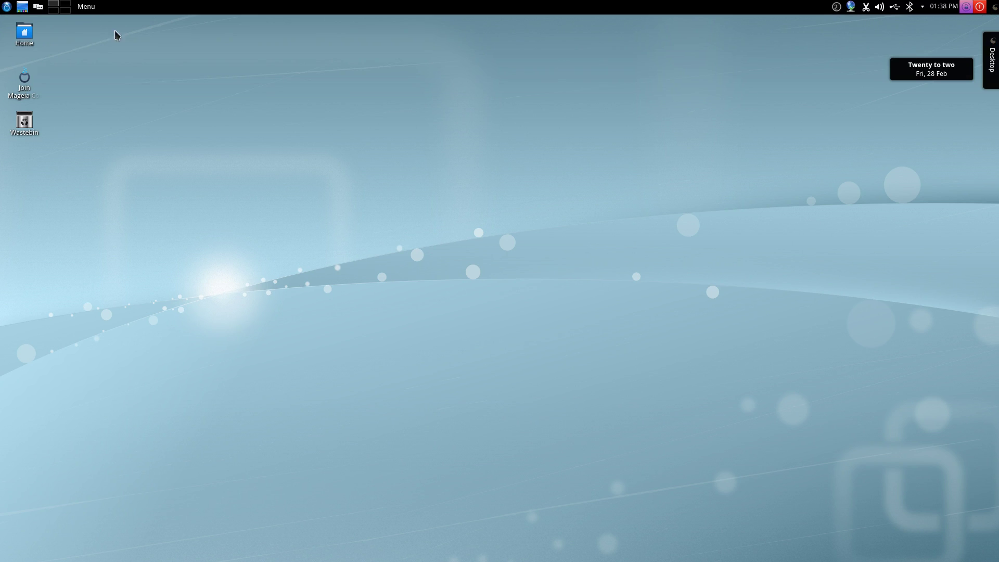
pyautogui.click(92, 9)
pyautogui.click(86, 6)
# Add an empty panel on the left screen edge and make it narrower.
pyautogui.rightClick(404, 221)
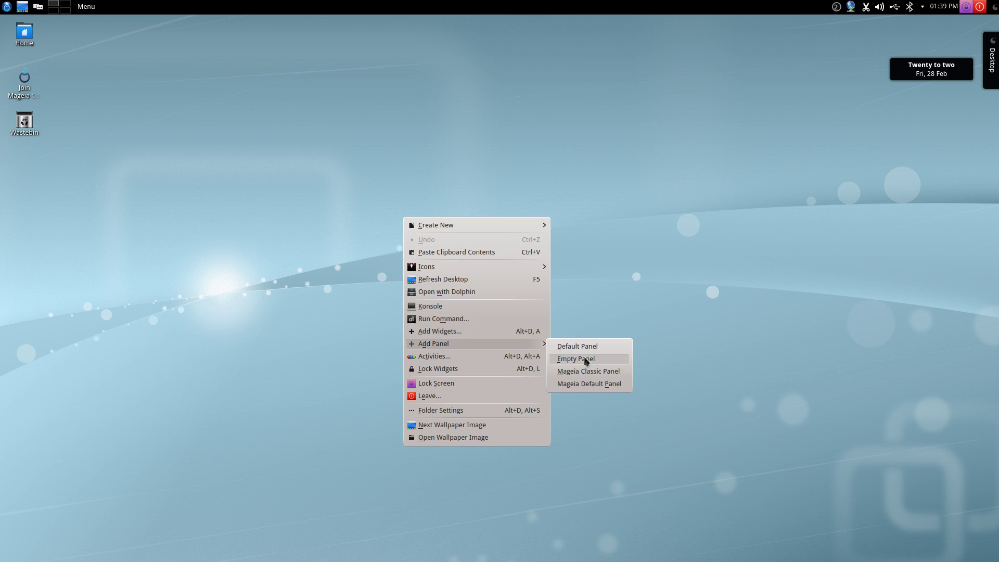
pyautogui.moveTo(520, 343)
pyautogui.click(583, 358)
pyautogui.click(458, 529)
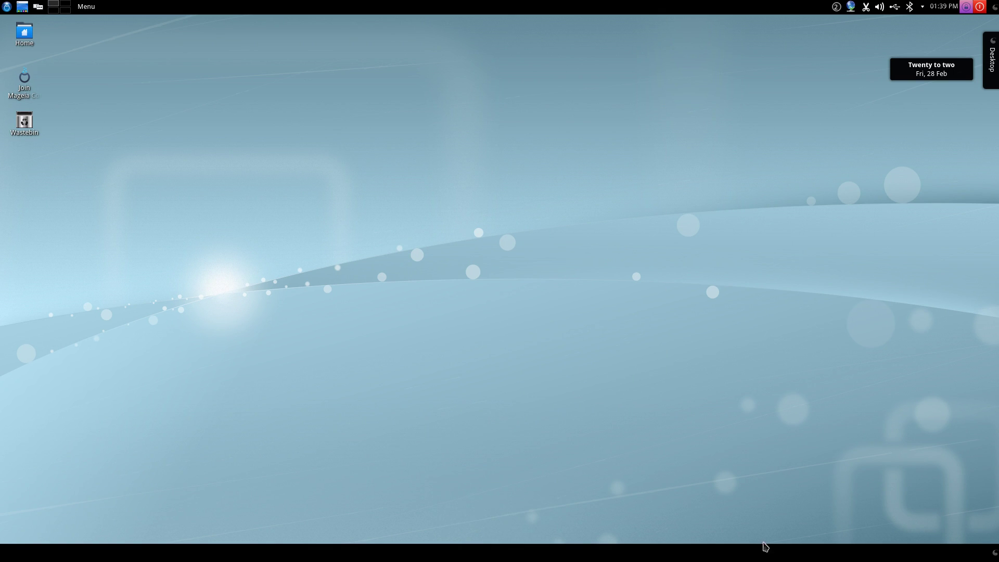
pyautogui.click(995, 553)
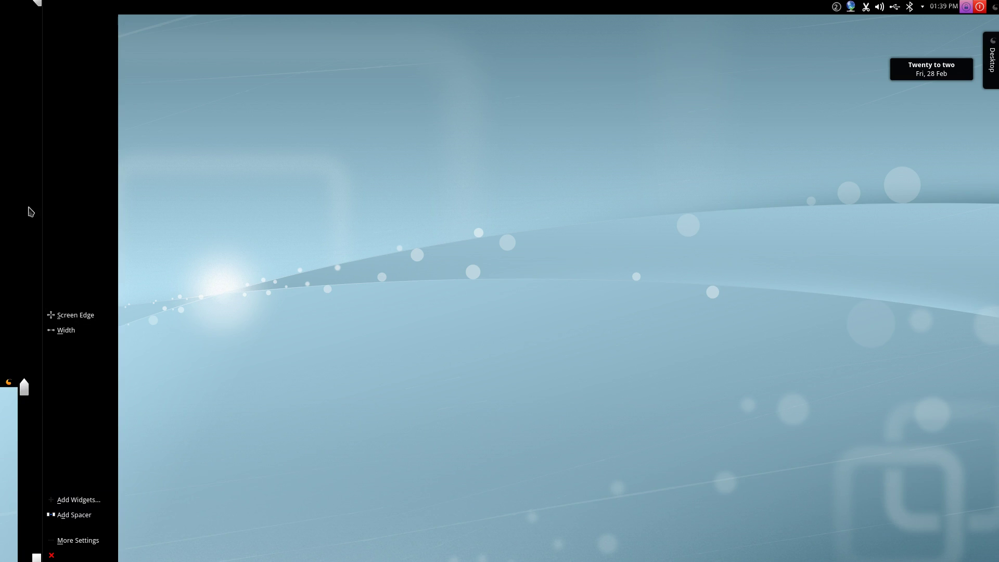
pyautogui.moveTo(38, 6); pyautogui.dragTo(31, 94)
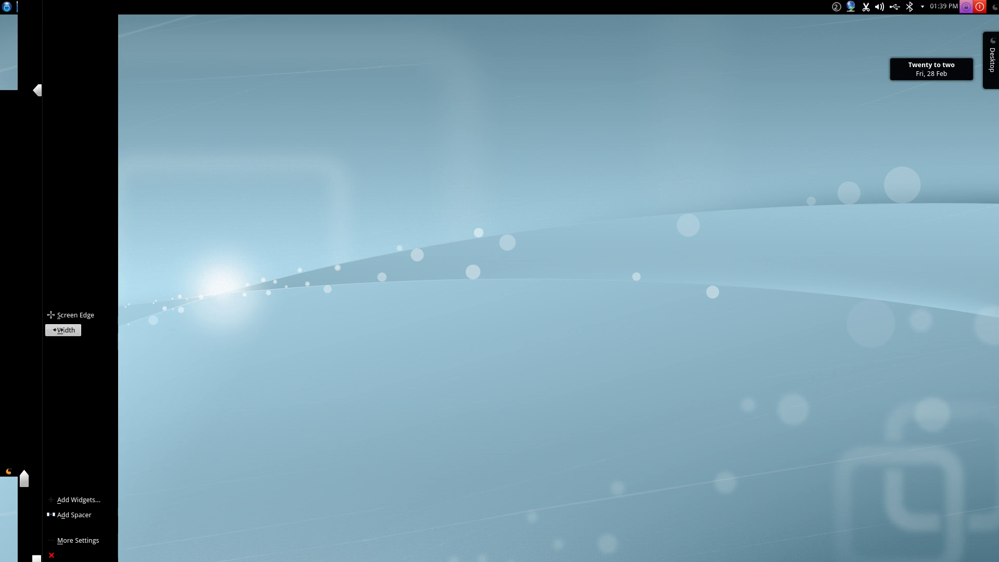
pyautogui.moveTo(61, 331); pyautogui.dragTo(73, 330)
# Set the left panel to auto-hide with centre alignment.
pyautogui.click(84, 539)
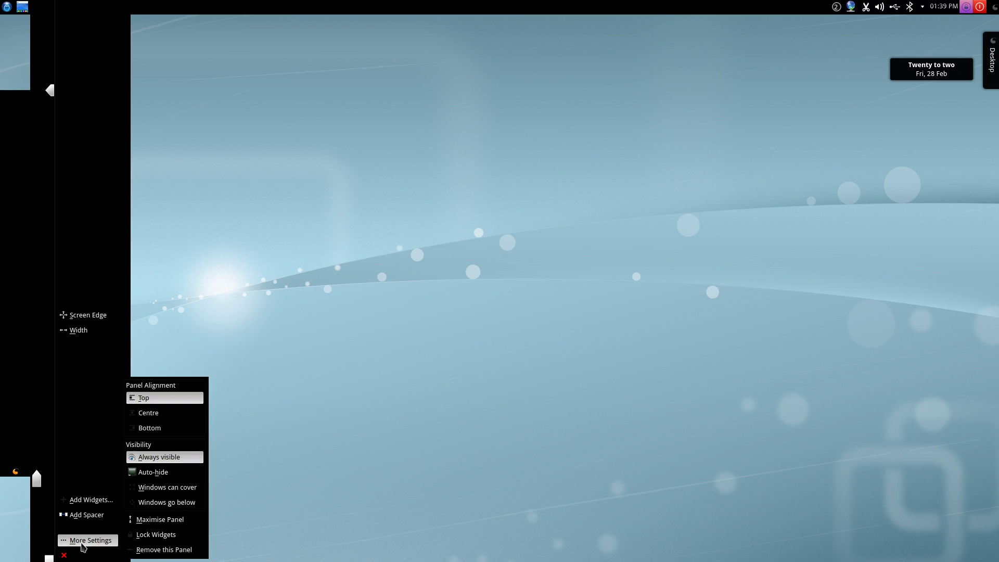
pyautogui.click(156, 473)
pyautogui.click(160, 414)
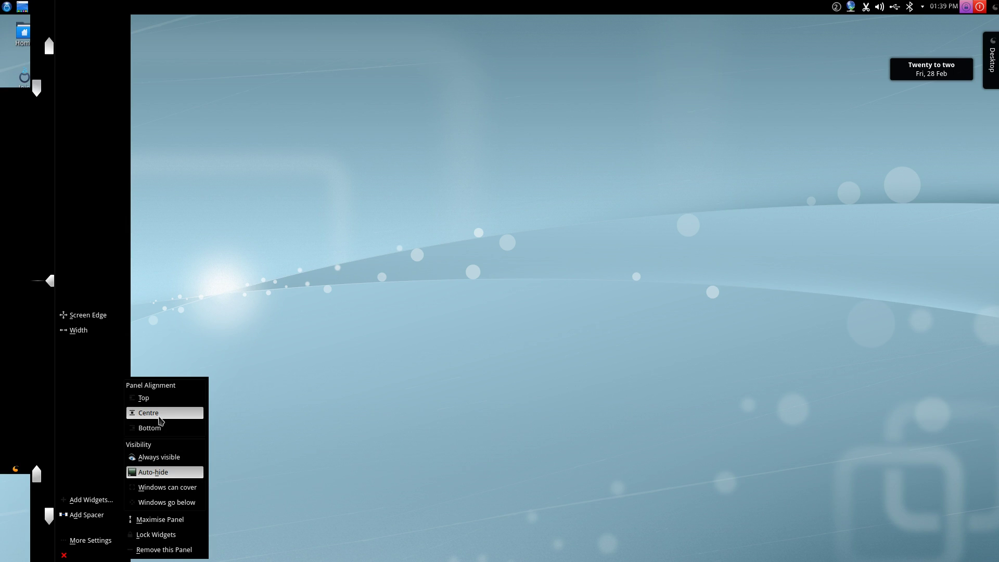
pyautogui.click(196, 324)
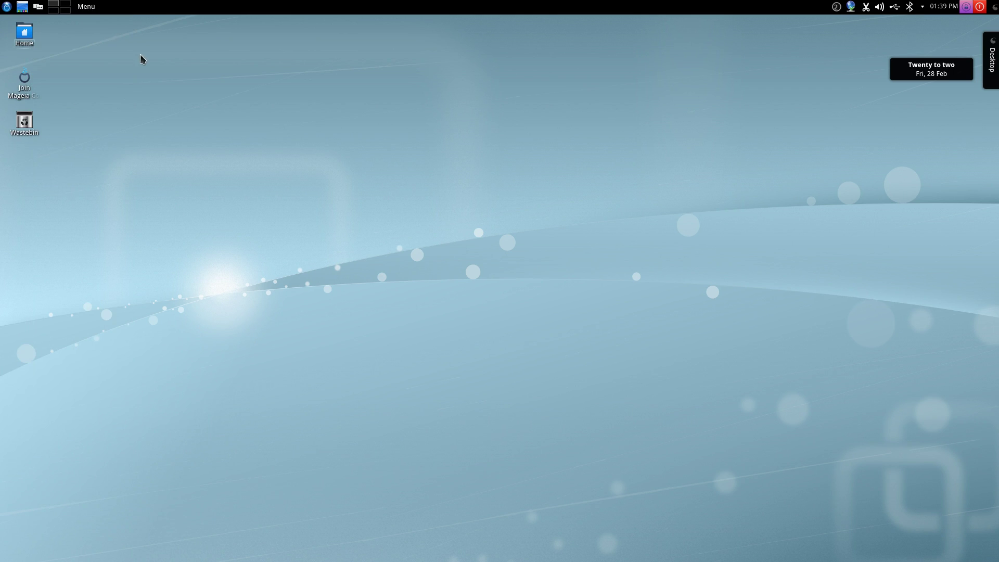
# Search widgets for 'icon' and place the Icon-Only Task Manager on the left panel.
pyautogui.rightClick(12, 161)
pyautogui.click(19, 166)
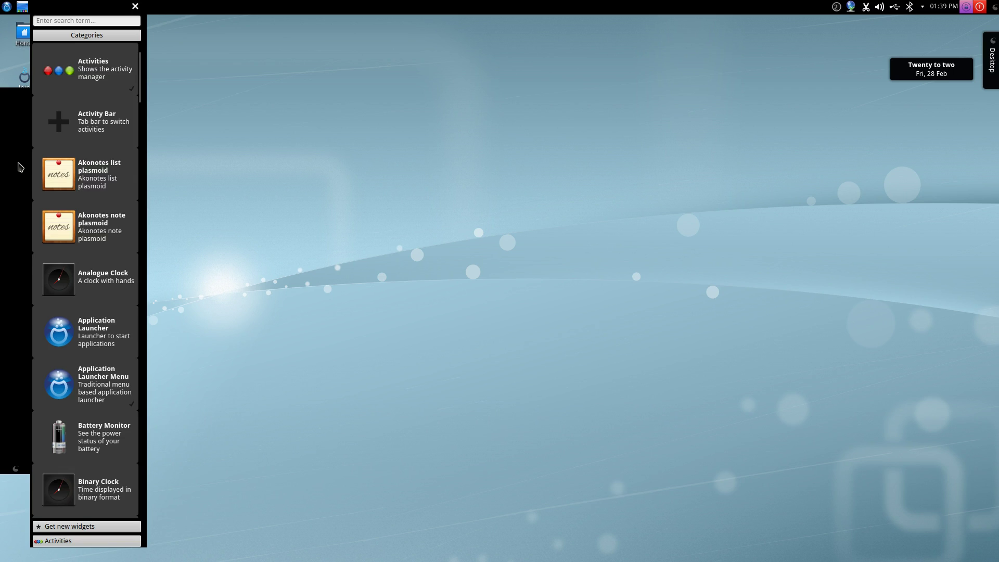
pyautogui.write('icon')
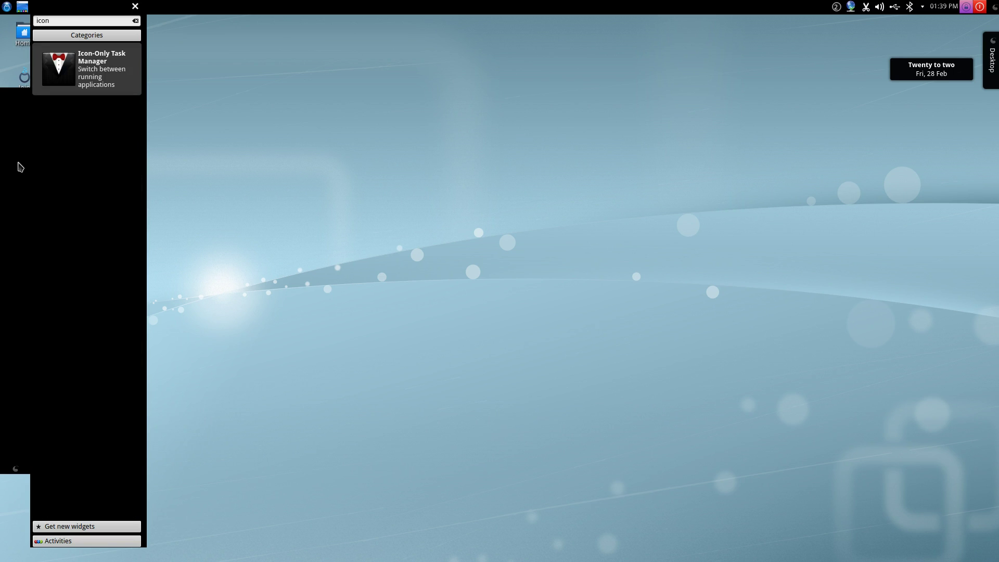
pyautogui.moveTo(79, 60); pyautogui.dragTo(20, 146)
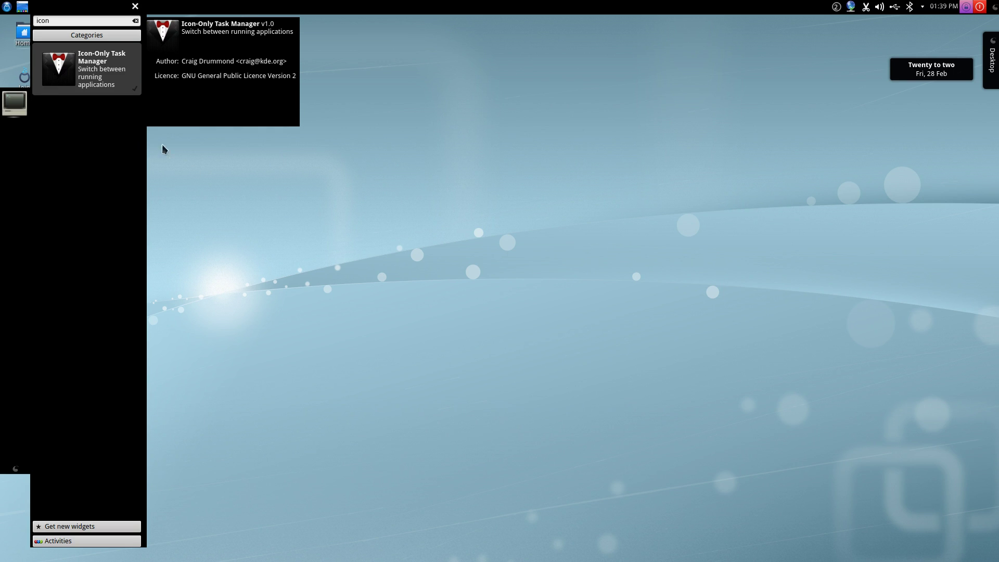
pyautogui.click(135, 7)
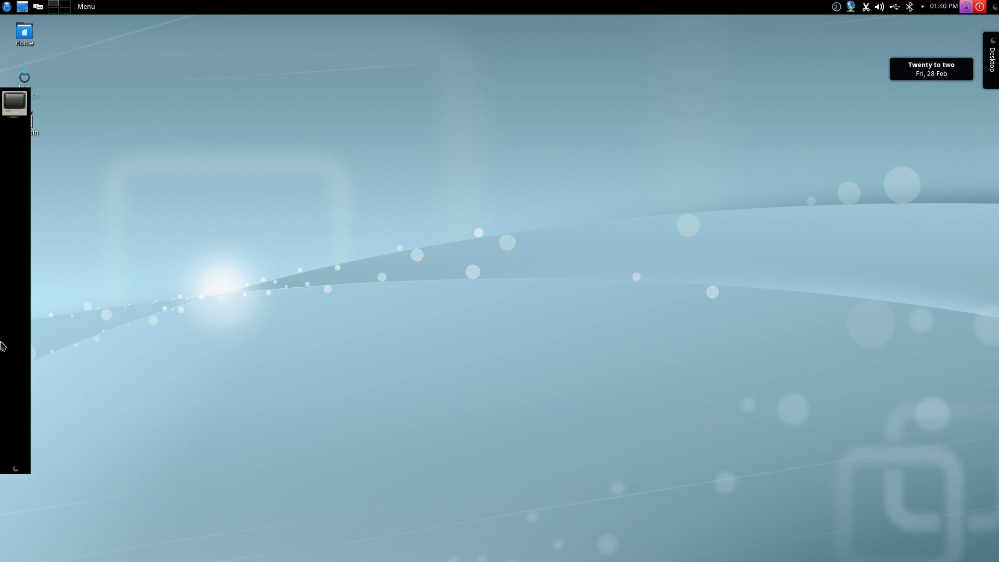
# Open the Home folder and pin Dolphin's launcher in the left dock.
pyautogui.click(26, 34)
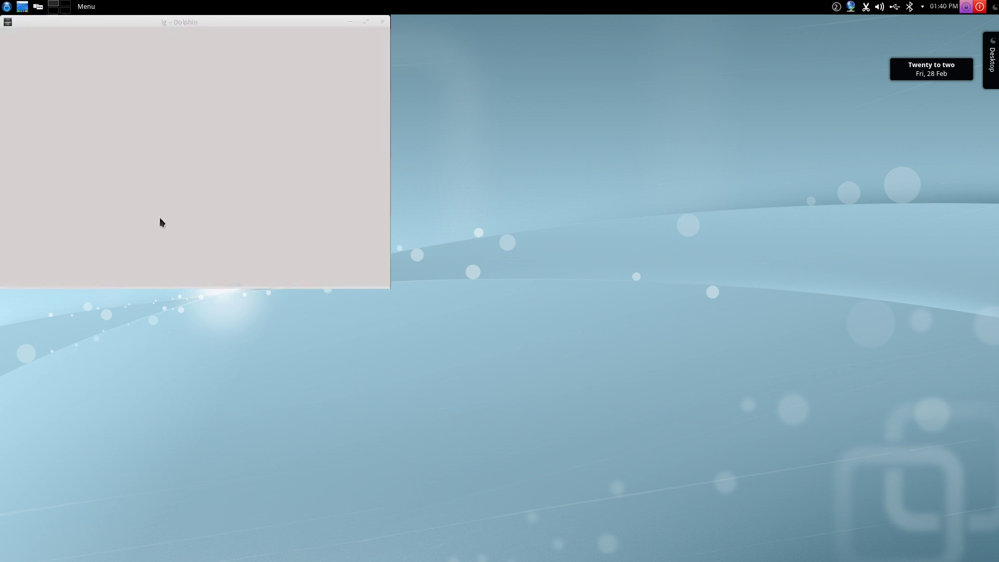
pyautogui.moveTo(1, 261)
pyautogui.rightClick(9, 140)
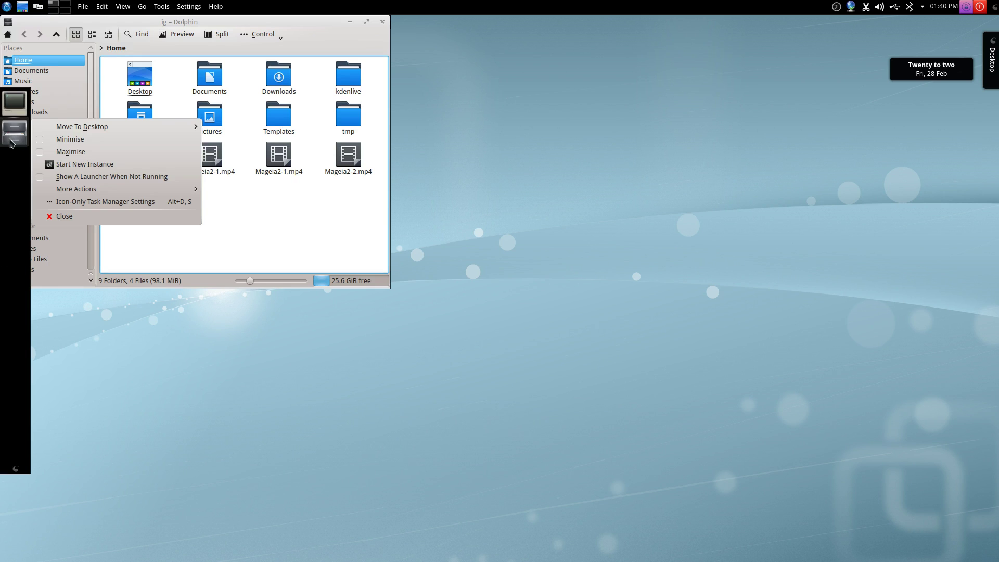
pyautogui.click(76, 178)
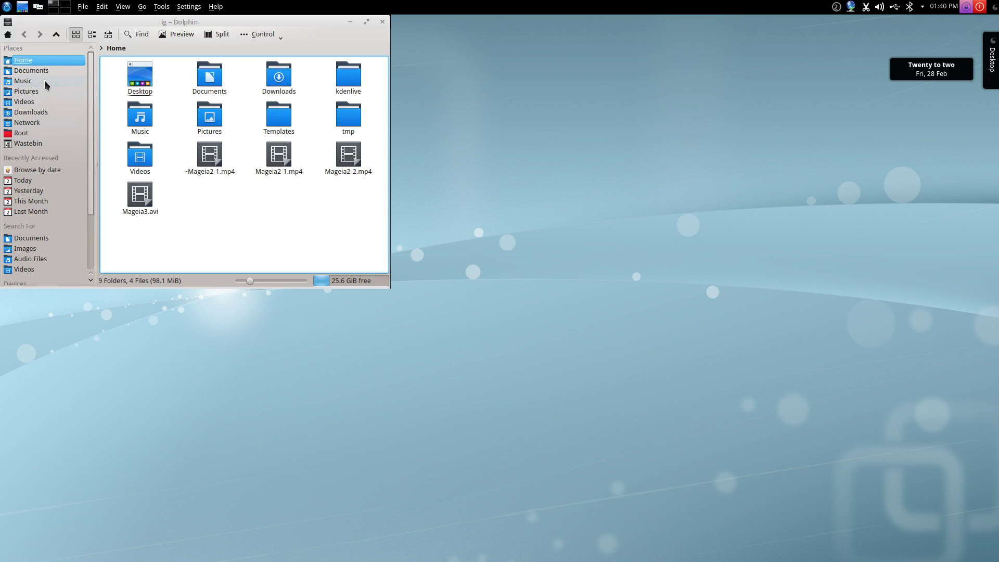
# Close Dolphin, relaunch Home from the dock, centre its window, and browse its menus.
pyautogui.click(383, 24)
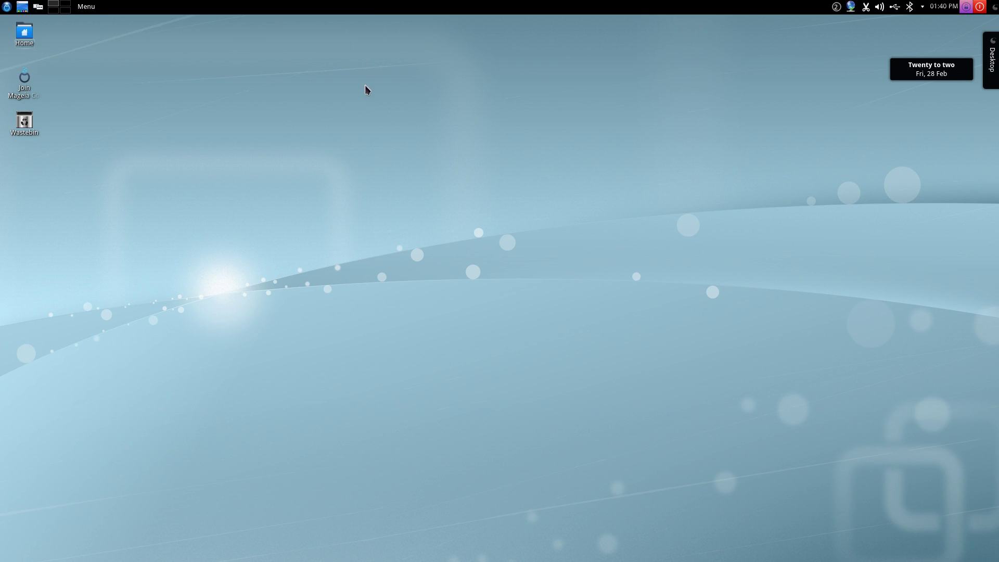
pyautogui.moveTo(1, 259)
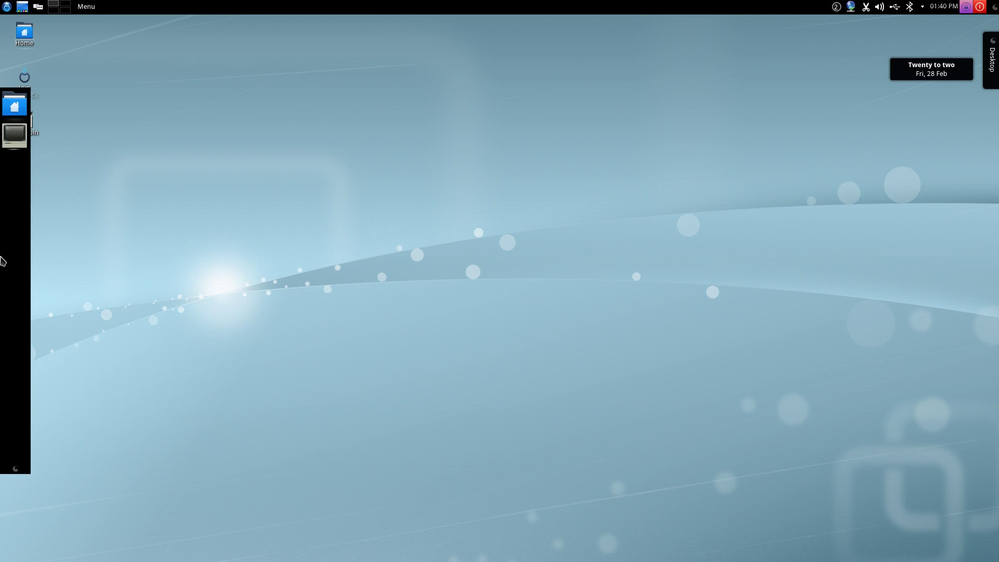
pyautogui.click(14, 107)
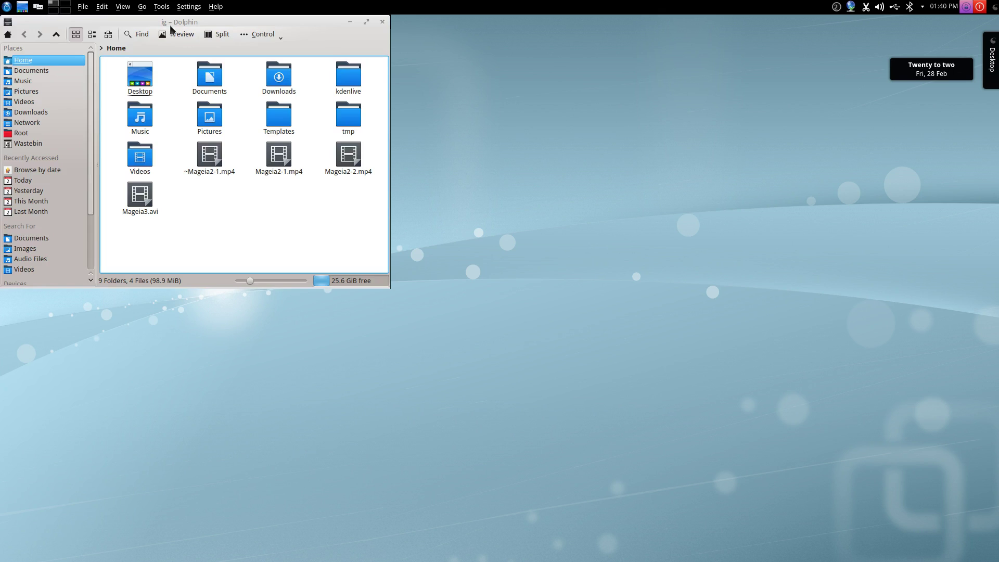
pyautogui.moveTo(170, 25); pyautogui.dragTo(343, 89)
pyautogui.click(216, 7)
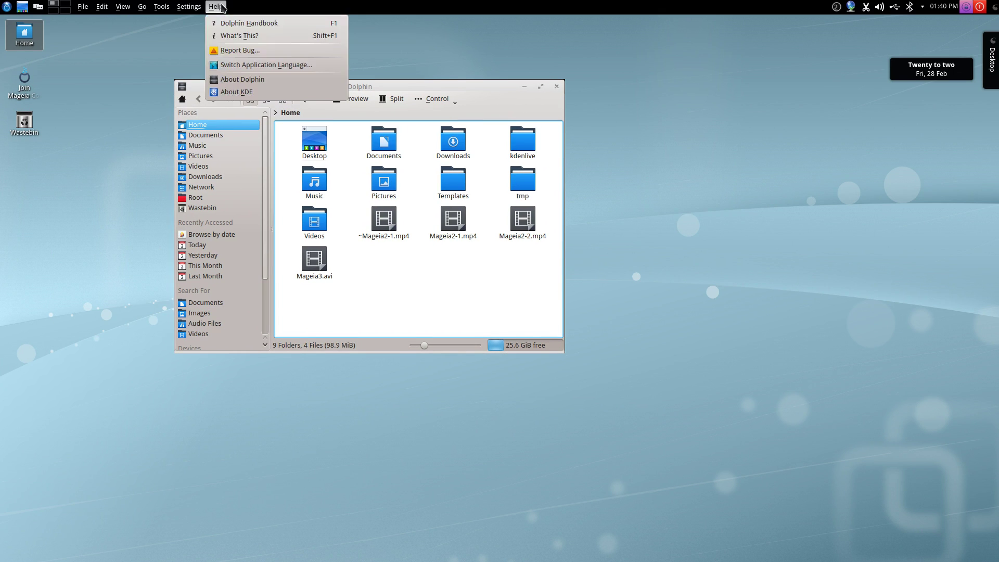
pyautogui.moveTo(161, 6)
pyautogui.click(82, 7)
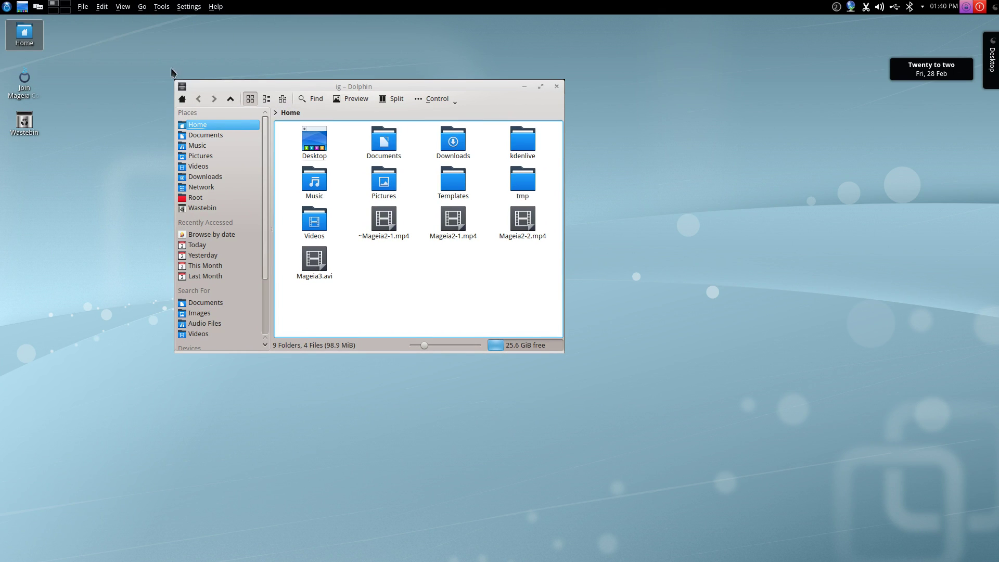
pyautogui.click(556, 86)
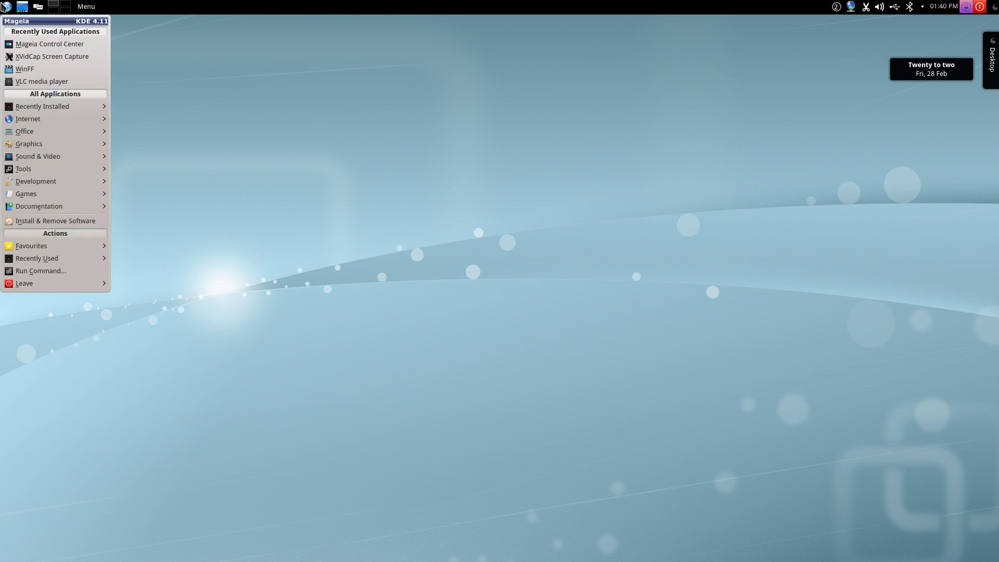
# Check the docked file manager's task options without changing anything.
pyautogui.moveTo(2, 253)
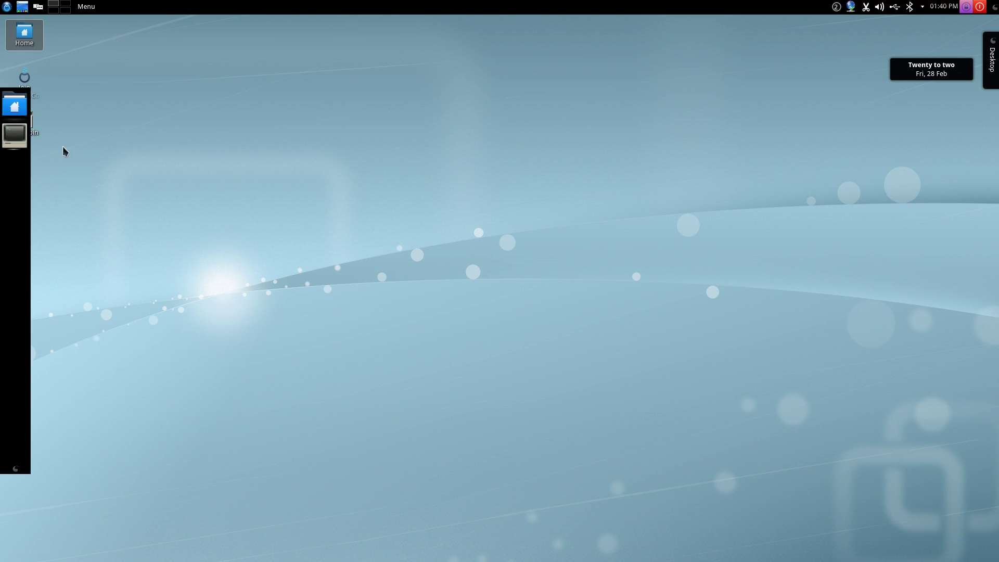
pyautogui.rightClick(4, 137)
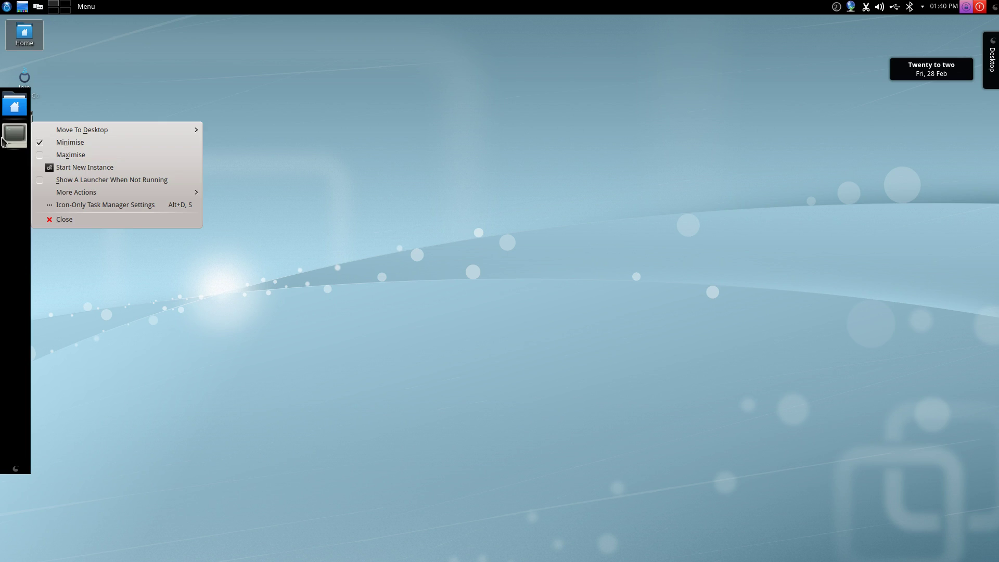
pyautogui.click(98, 285)
# Reveal the auto-hidden left side dock.
pyautogui.moveTo(1, 195)
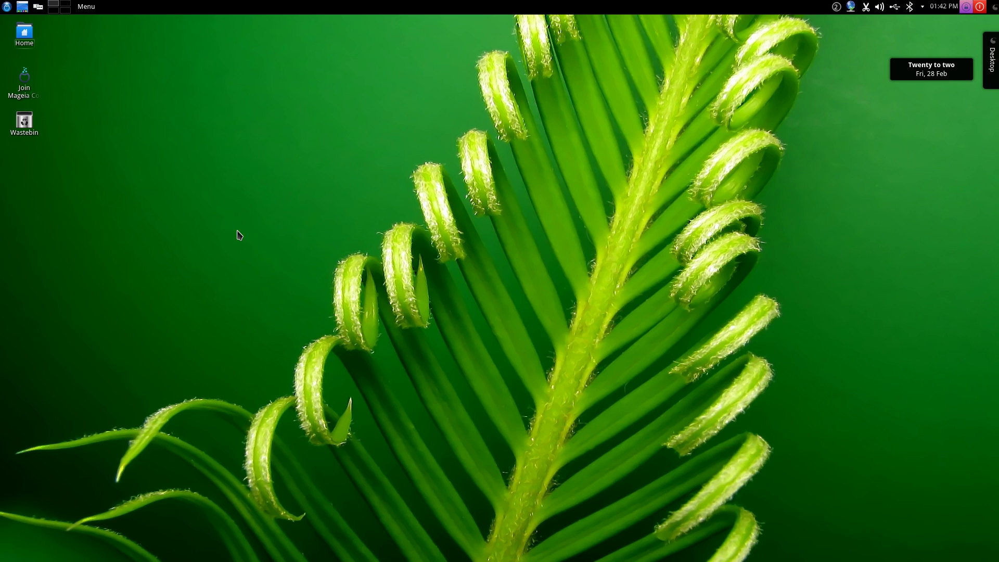
# Search KRunner for 'keyb' and highlight the Global Keyboard Shortcuts result.
pyautogui.hotkey('alt', 'F2')
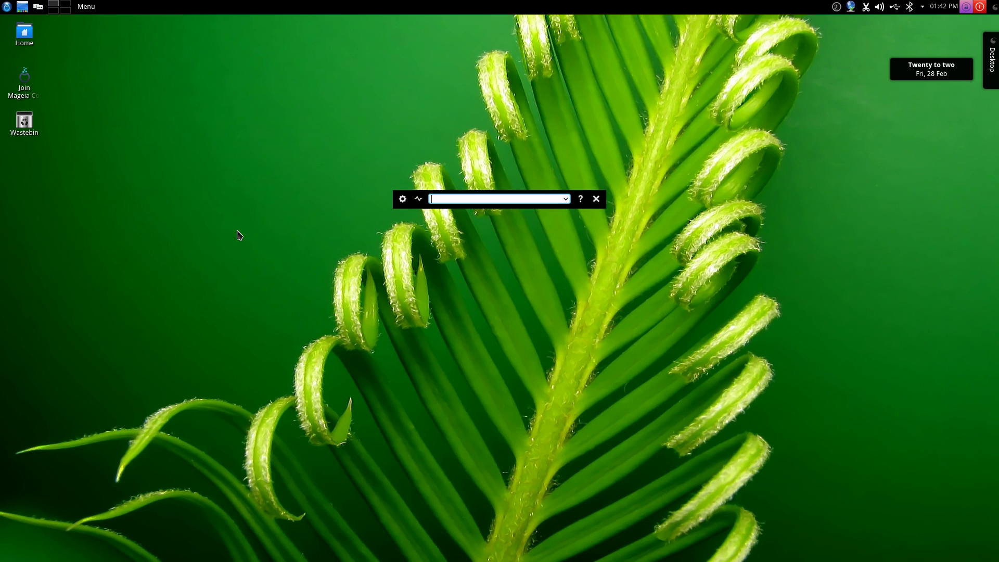
pyautogui.press('Escape')
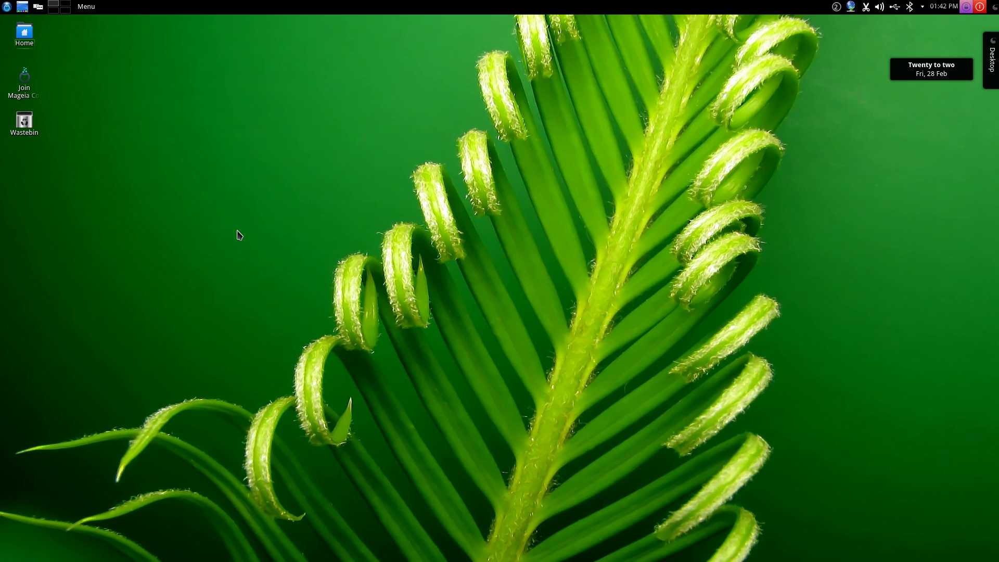
pyautogui.hotkey('alt', 'F2')
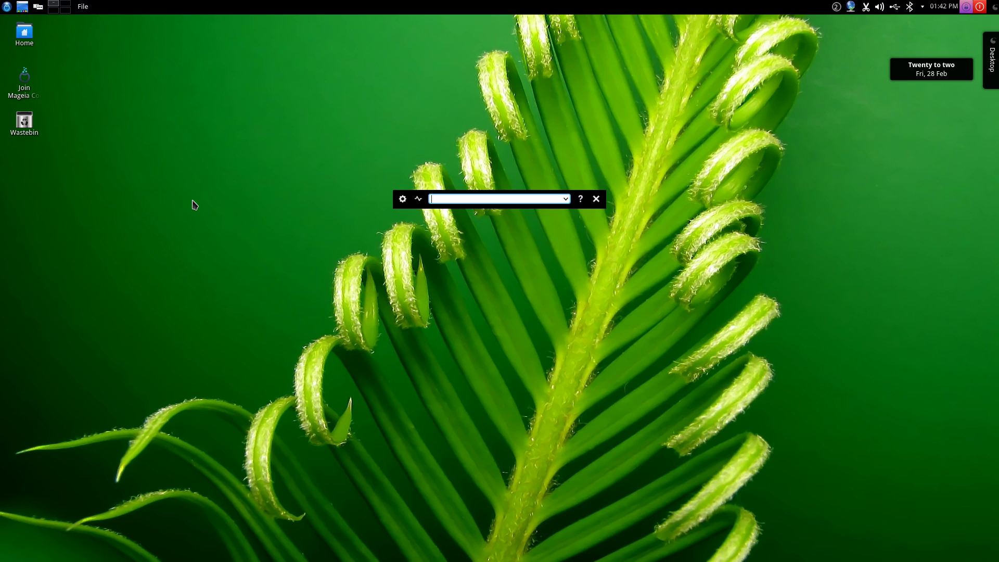
pyautogui.write('chro')
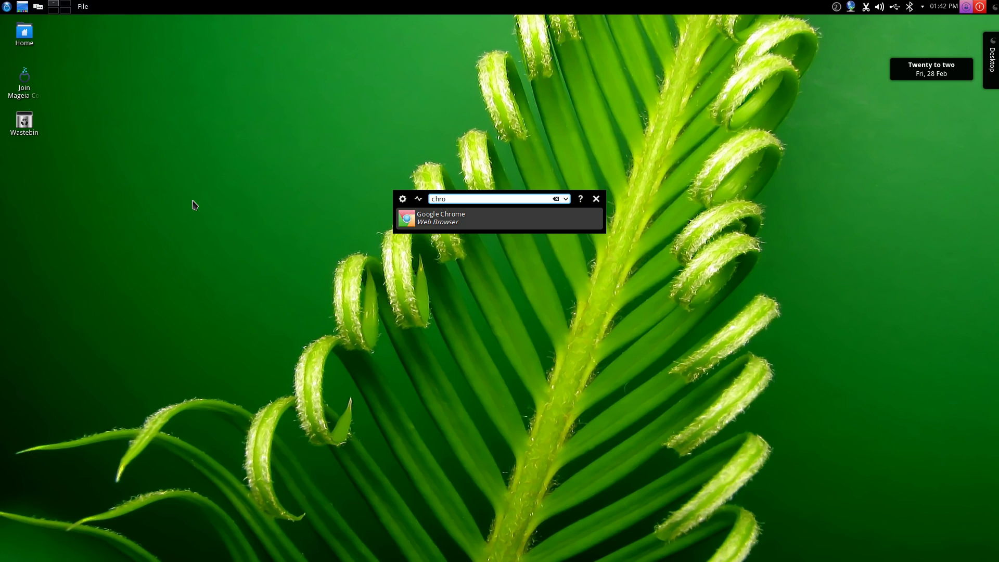
pyautogui.press('BackSpace')
pyautogui.press('BackSpace')
pyautogui.press('BackSpace')
pyautogui.press('BackSpace')
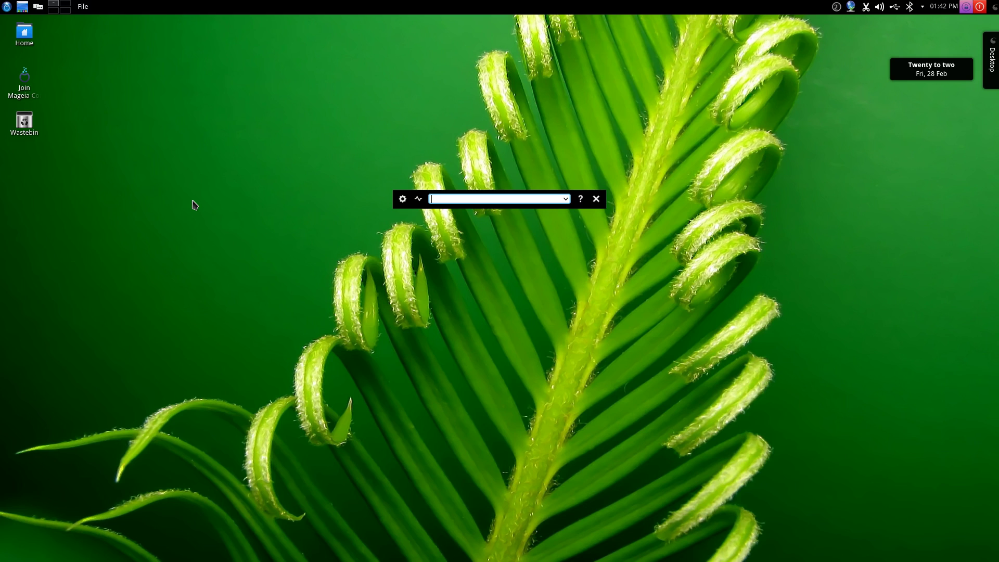
pyautogui.write('keyb')
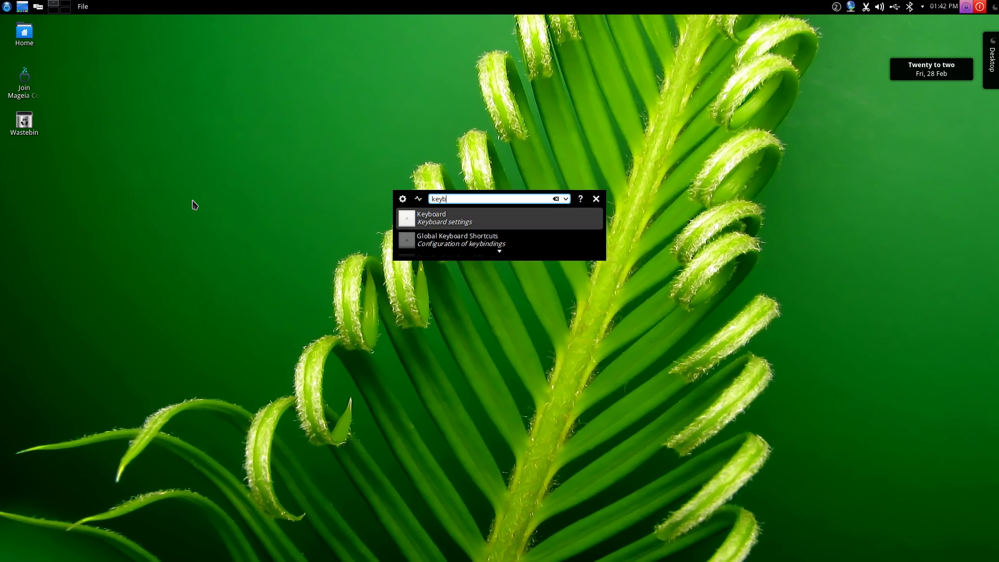
pyautogui.press('Down')
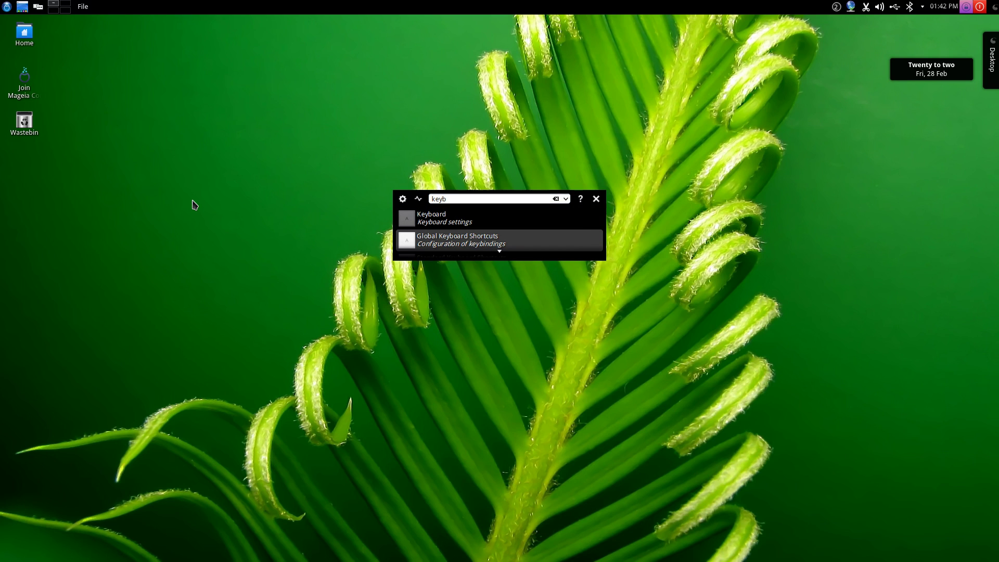
# Give Run Command Interface's Run Command a custom Meta+Space shortcut and save.
pyautogui.press('Return')
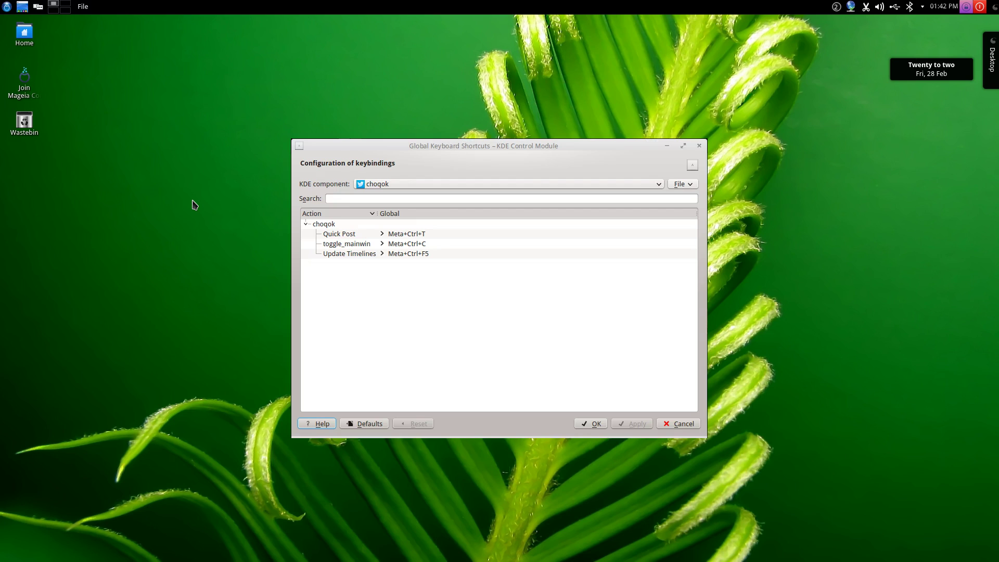
pyautogui.click(381, 187)
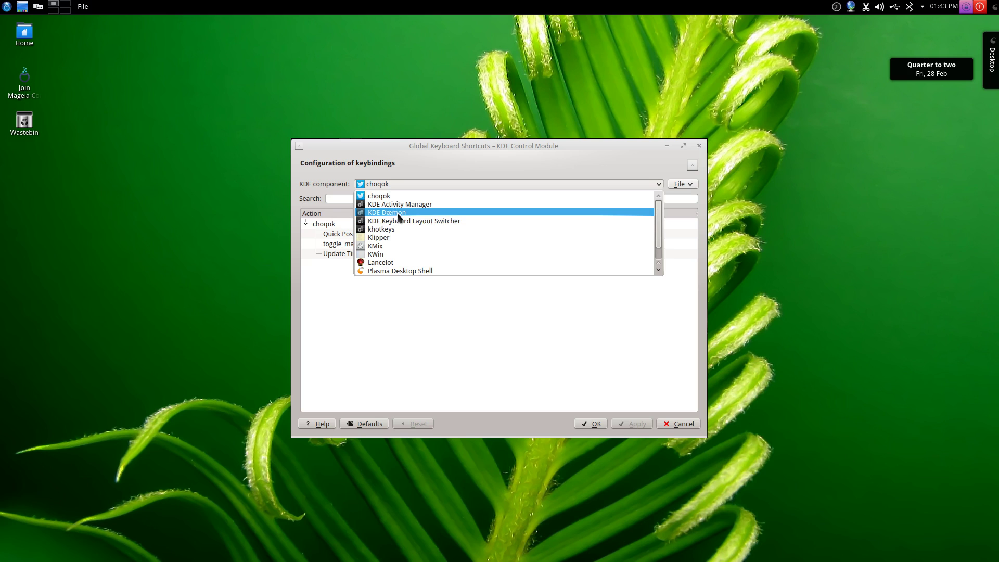
pyautogui.scroll(-1, 401, 227)
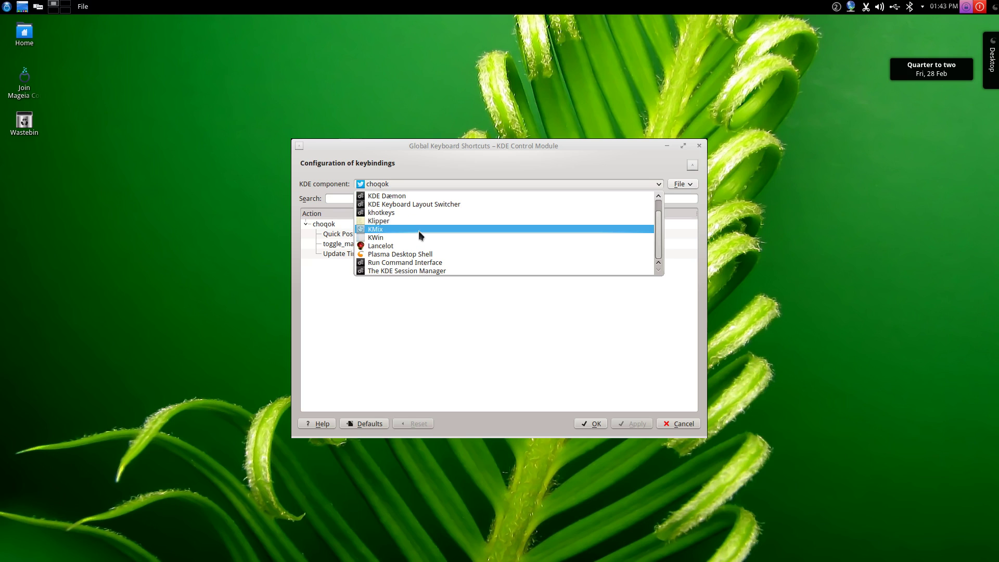
pyautogui.click(417, 263)
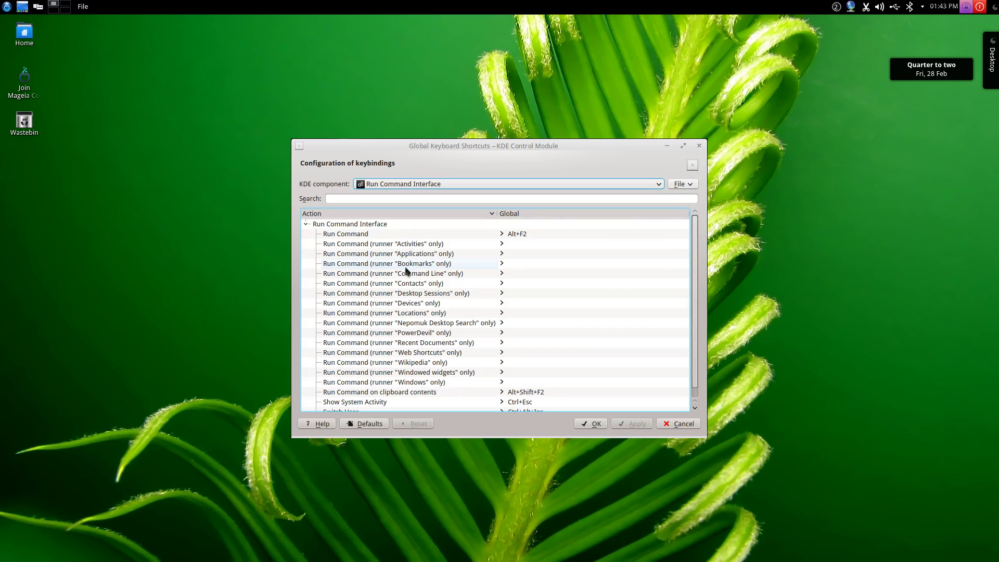
pyautogui.click(476, 236)
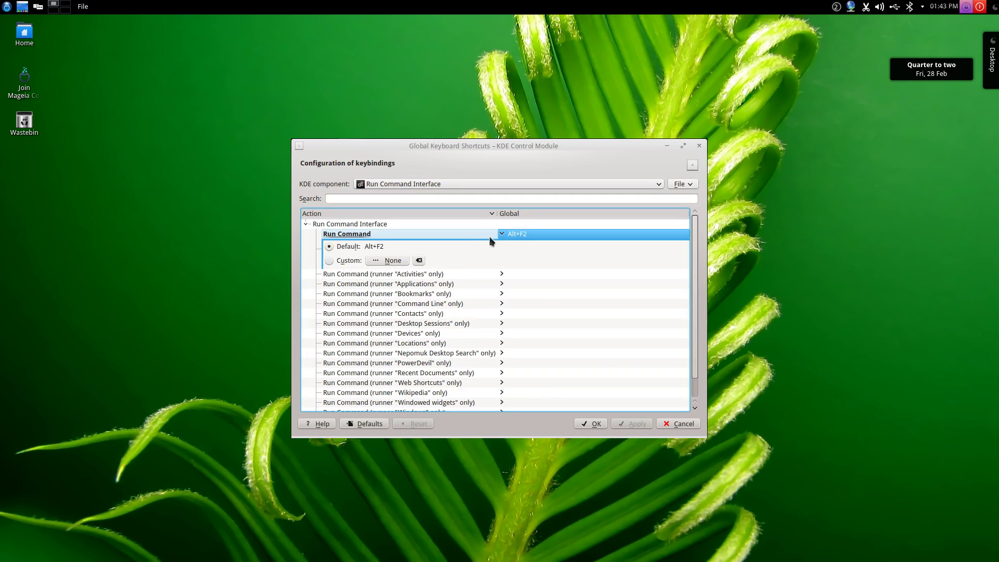
pyautogui.click(377, 262)
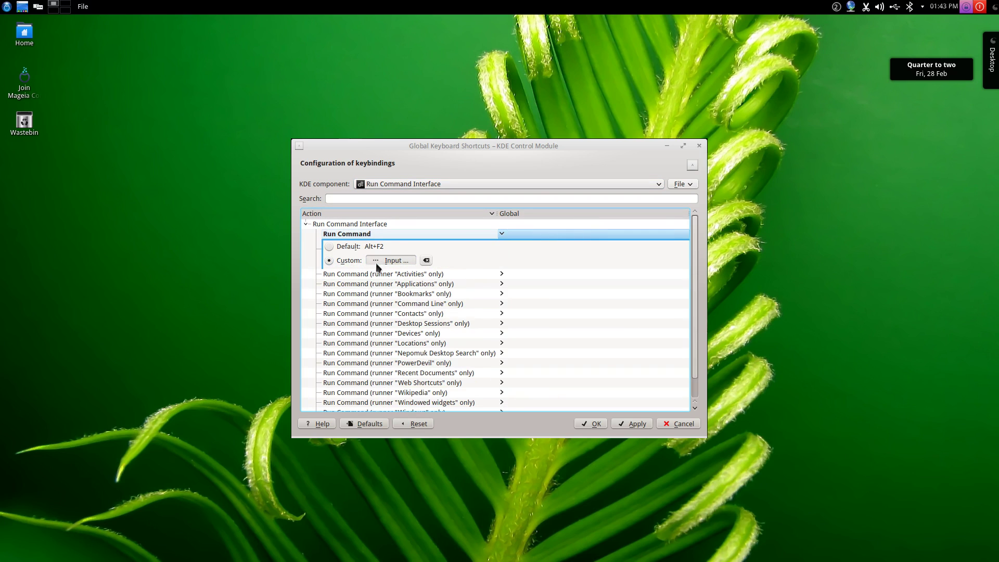
pyautogui.press('super+space')
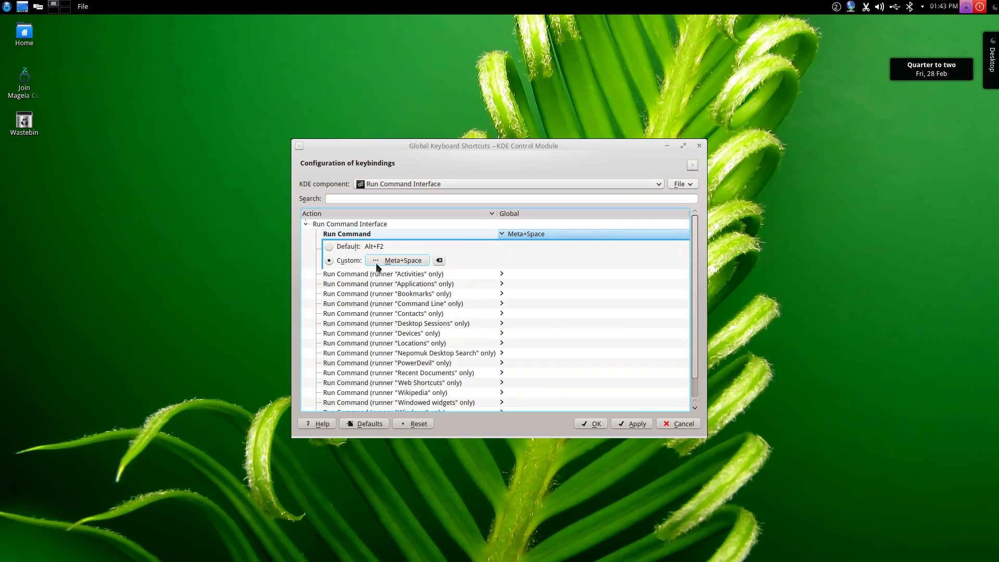
pyautogui.click(589, 424)
# Test that Meta+Space opens the run-command bar, then close it.
pyautogui.press('super+space')
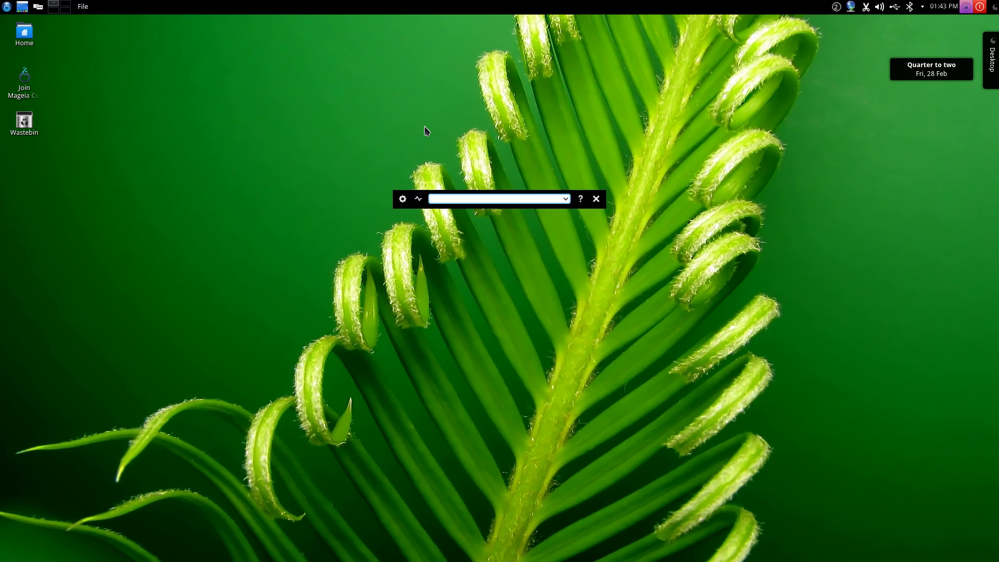
pyautogui.moveTo(2, 315)
pyautogui.click(596, 199)
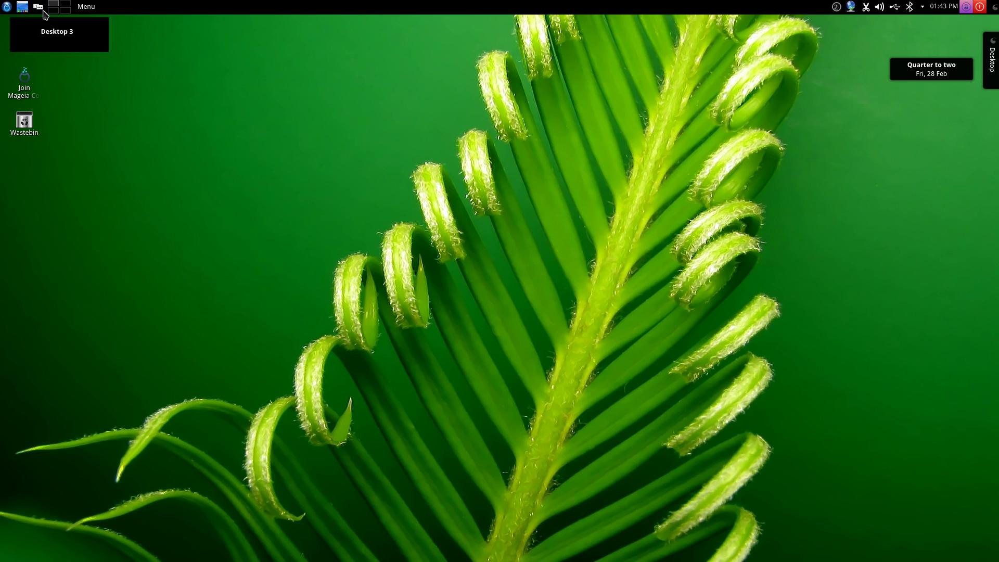
# Open Home in Dolphin, switch desktops, check the Mageia menu, and reopen KRunner with Alt+F2.
pyautogui.click(16, 39)
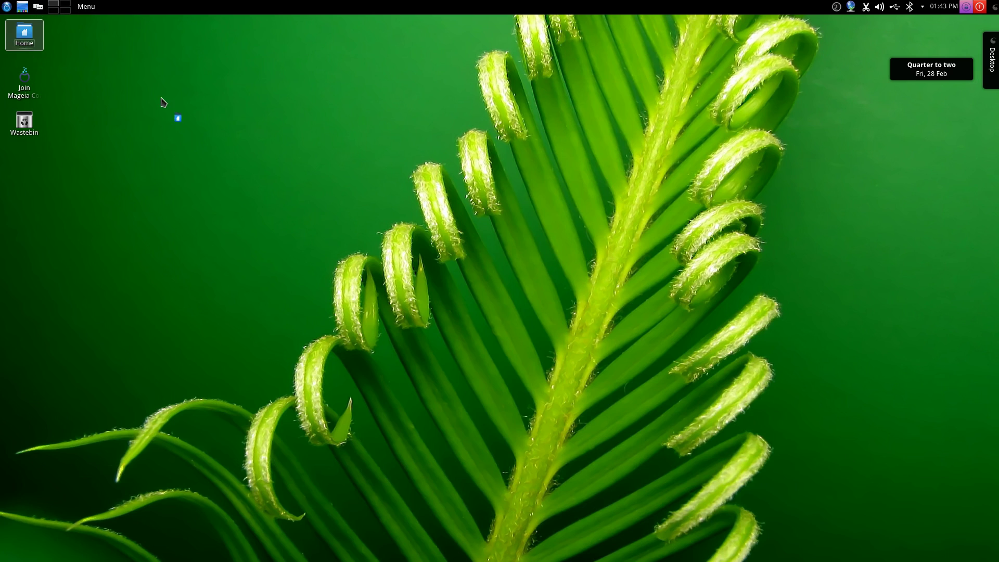
pyautogui.click(67, 4)
pyautogui.click(7, 6)
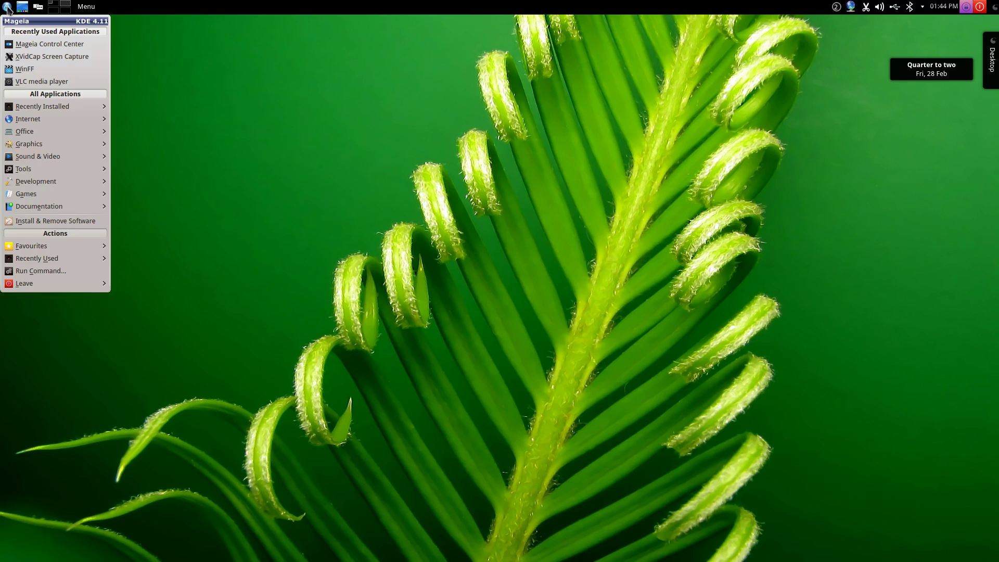
pyautogui.click(263, 211)
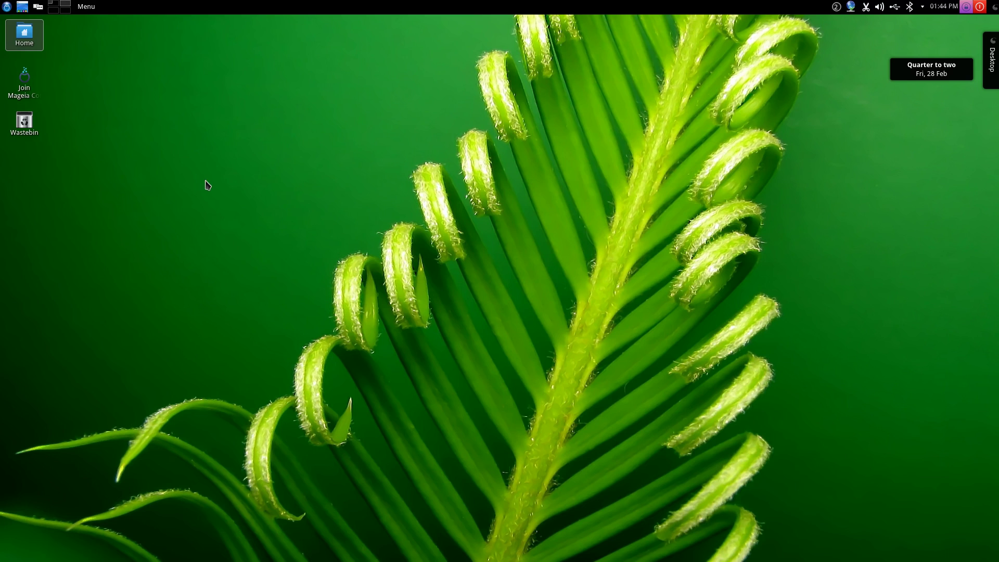
pyautogui.hotkey('alt', 'F2')
# Search 'key' in KRunner, open Global Keyboard Shortcuts, and select the KWin component.
pyautogui.write('keyb')
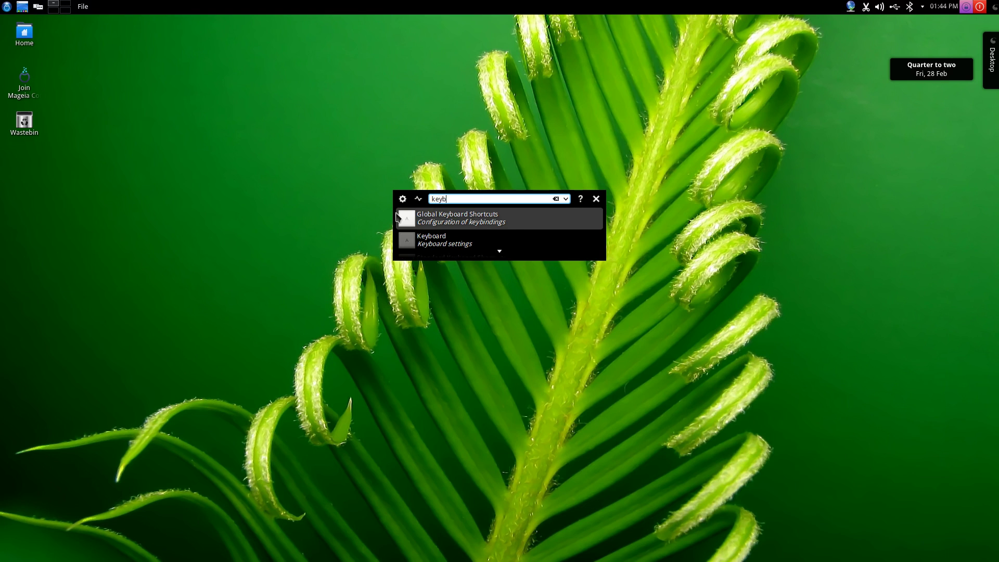
pyautogui.click(396, 217)
pyautogui.click(420, 183)
pyautogui.scroll(-1, 419, 255)
pyautogui.scroll(1, 419, 247)
pyautogui.scroll(-1, 421, 248)
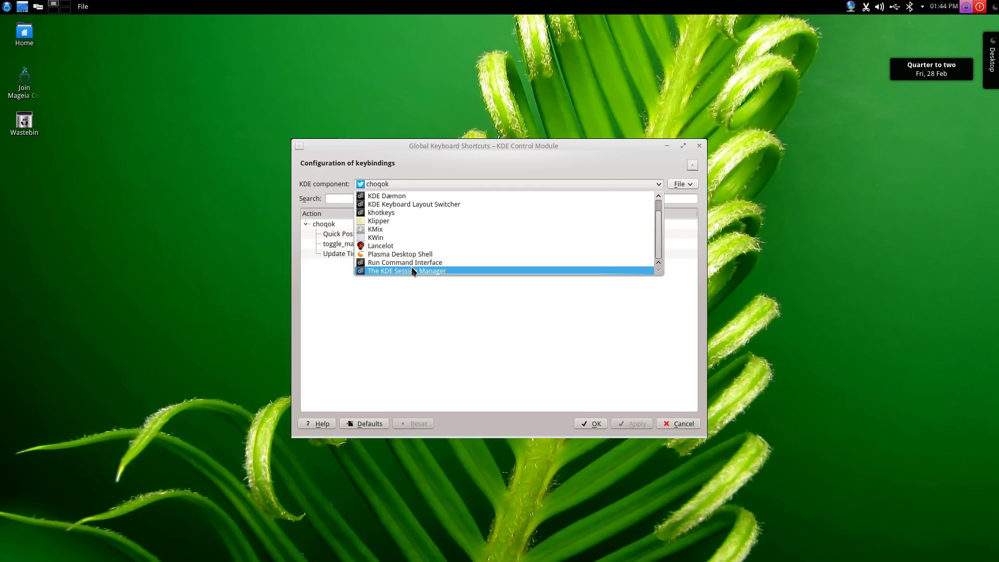
pyautogui.scroll(2, 408, 267)
pyautogui.click(408, 256)
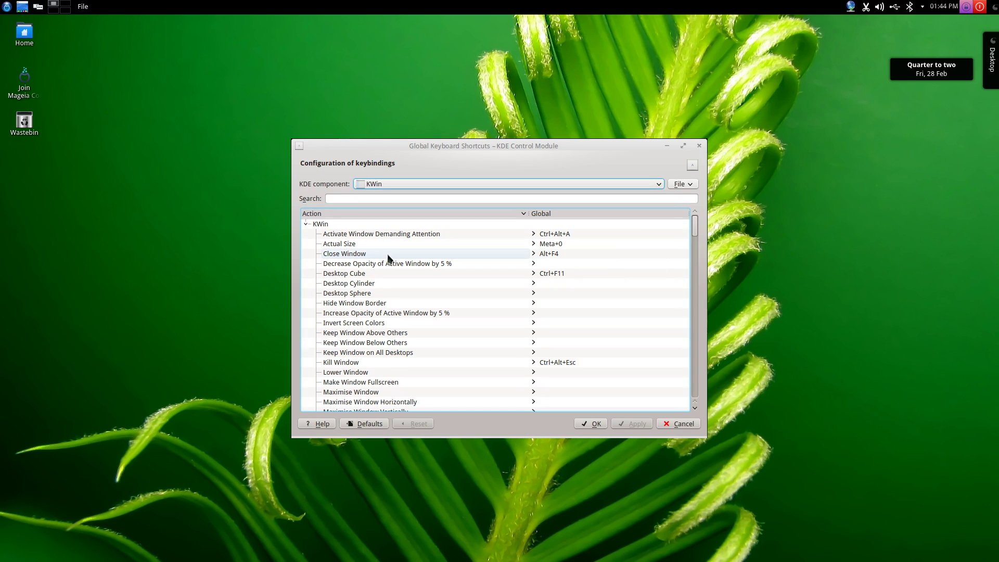
# Switch desktops and back, scroll through KWin's shortcuts, then close the window.
pyautogui.click(53, 8)
pyautogui.click(53, 4)
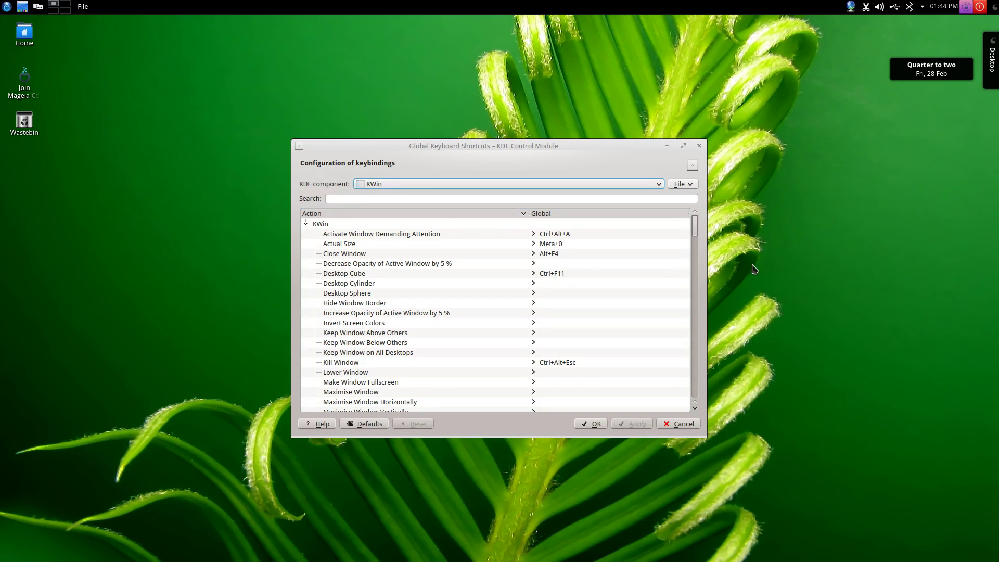
pyautogui.moveTo(693, 232)
pyautogui.mouseDown()
pyautogui.moveTo(695, 364)
pyautogui.moveTo(686, 217)
pyautogui.mouseUp()
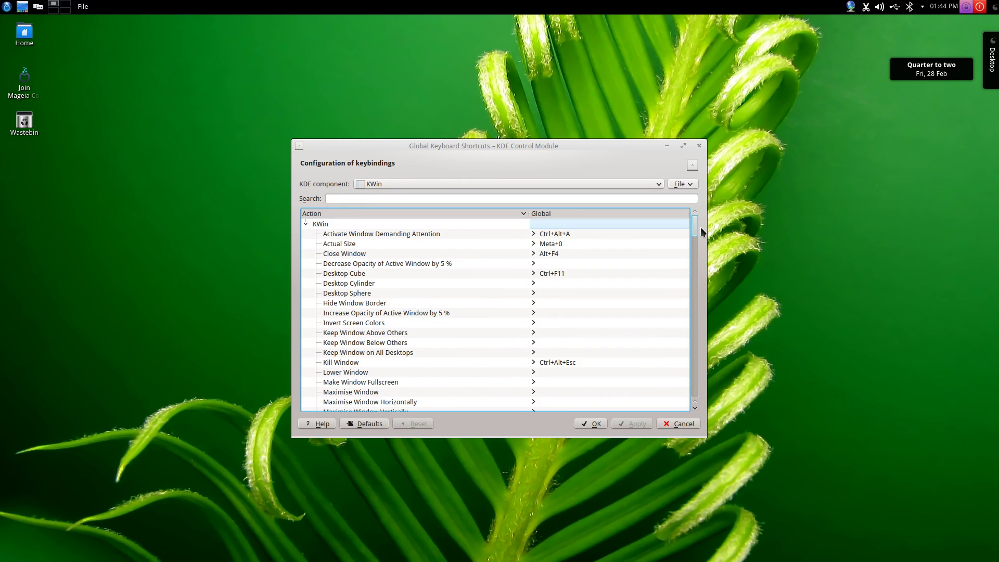
pyautogui.scroll(-1, 701, 229)
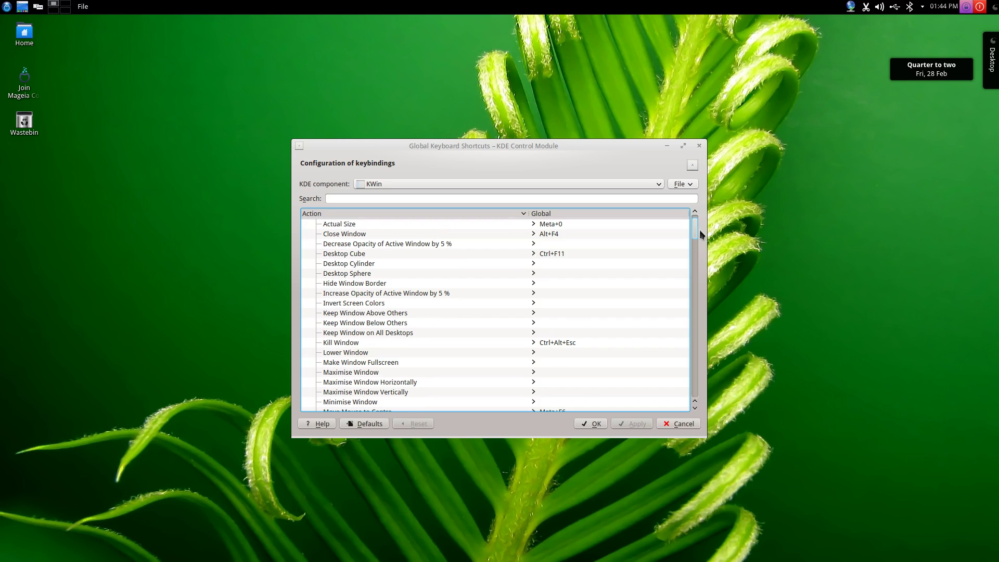
pyautogui.moveTo(700, 229); pyautogui.dragTo(699, 253)
pyautogui.press('Escape')
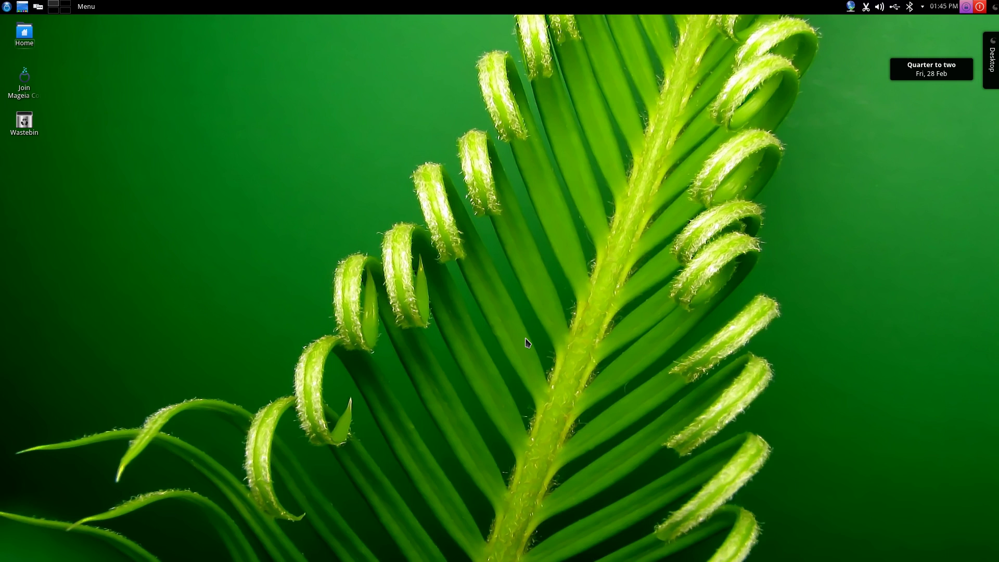
# Launch System Settings, open Personal Information's Akonadi resources page, and nudge the window slightly.
pyautogui.hotkey('alt', 'F2')
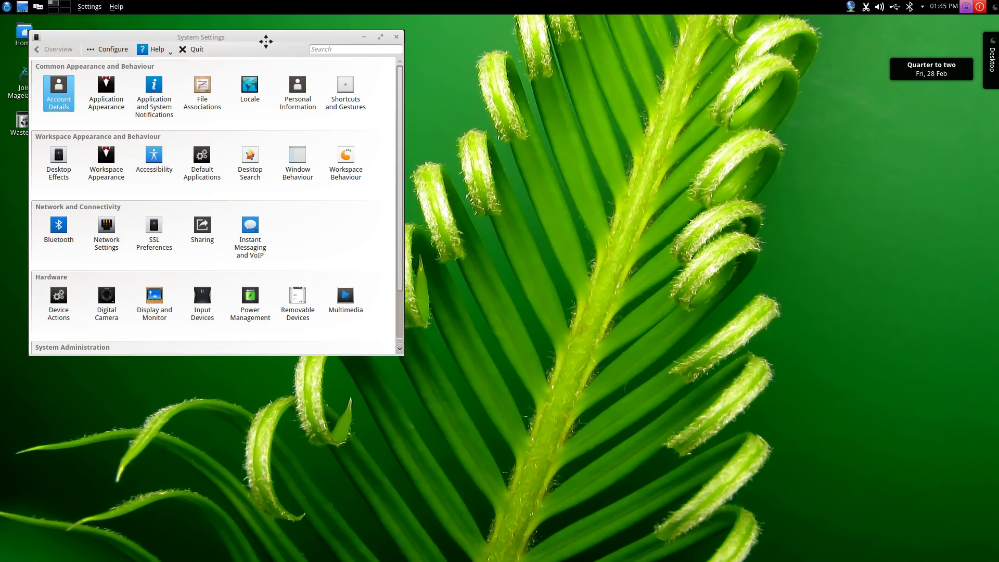
pyautogui.click(308, 66)
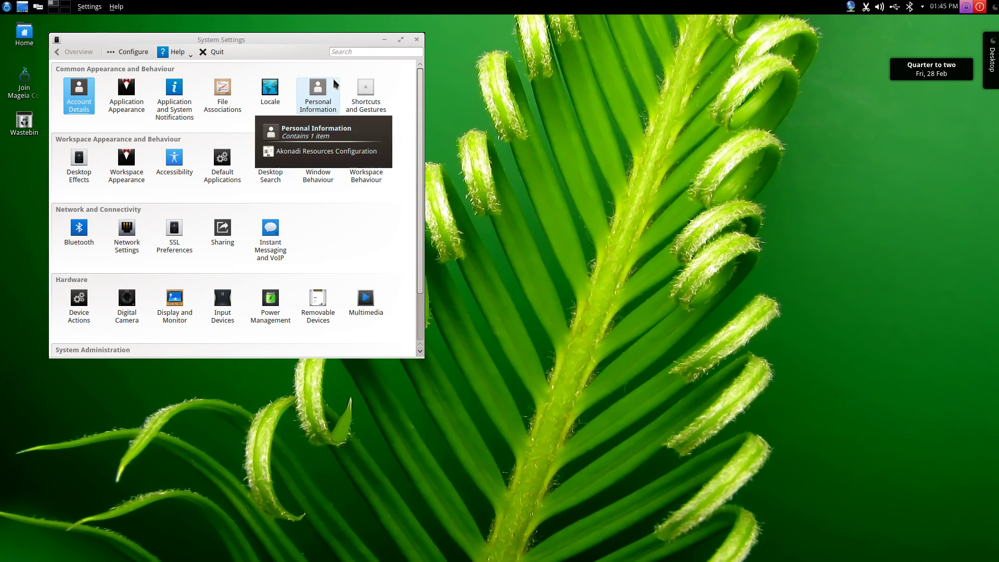
pyautogui.click(318, 97)
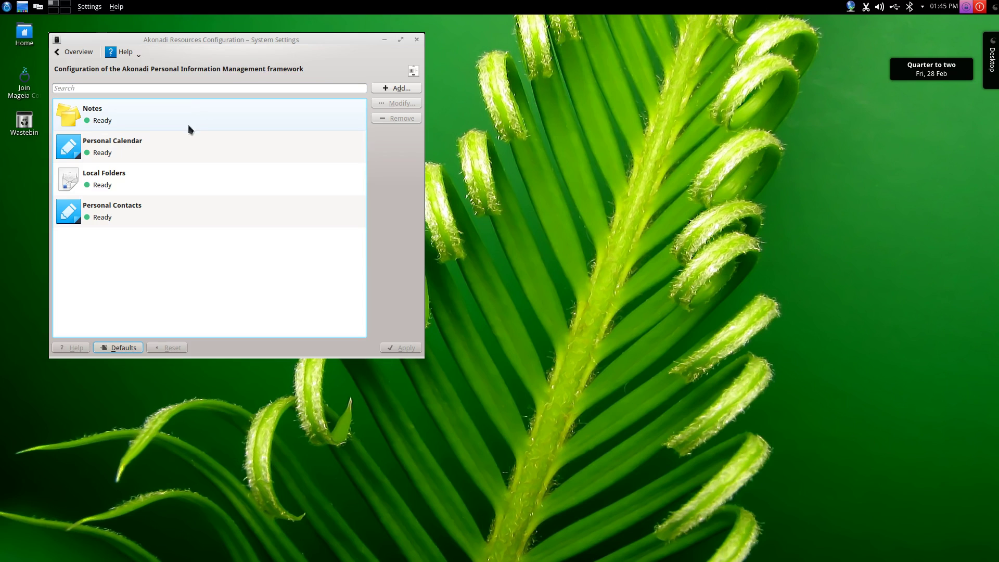
pyautogui.moveTo(196, 38); pyautogui.dragTo(191, 45)
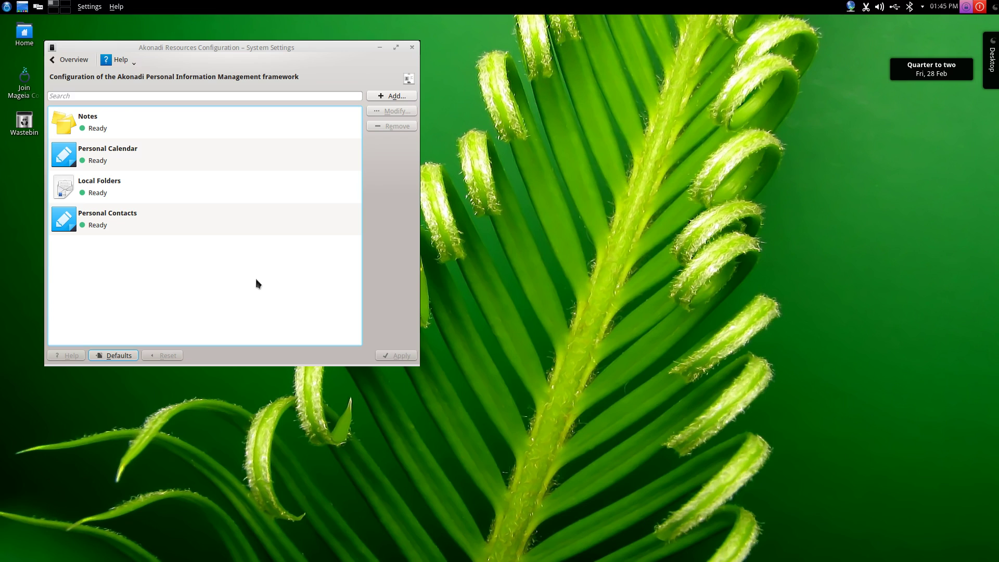
# Open Add... and scroll through the list of available Akonadi resource types.
pyautogui.click(386, 100)
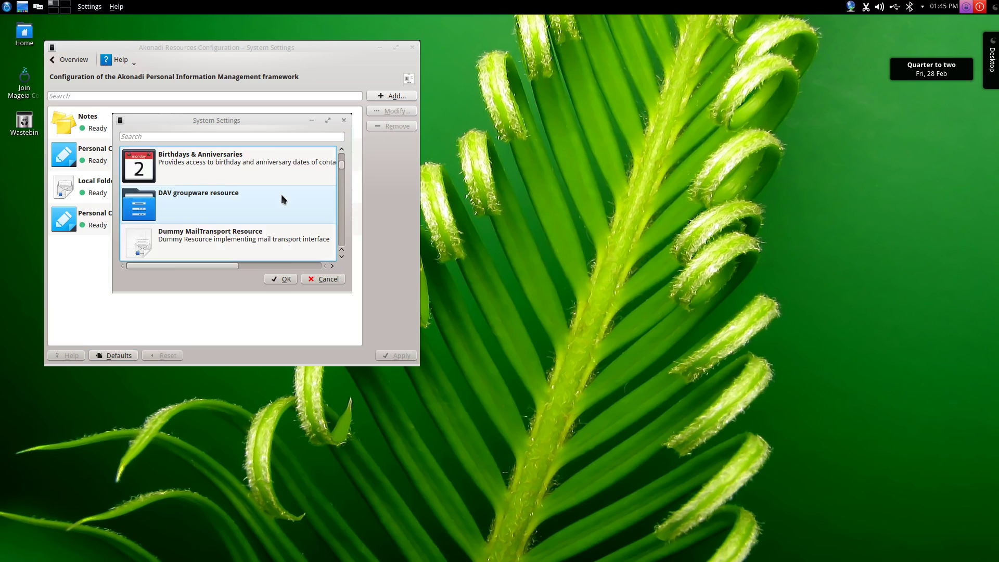
pyautogui.scroll(-8, 282, 196)
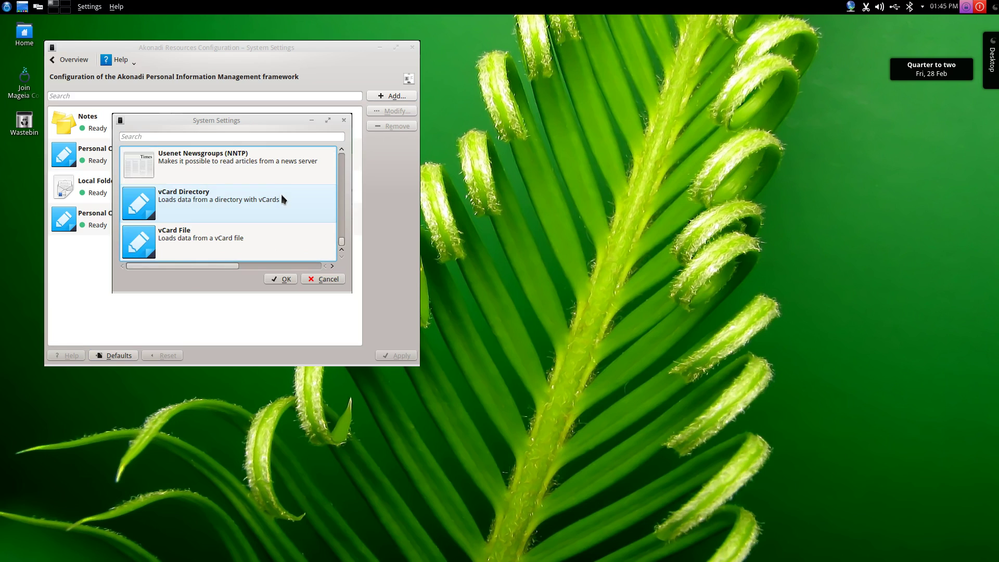
pyautogui.scroll(10, 281, 195)
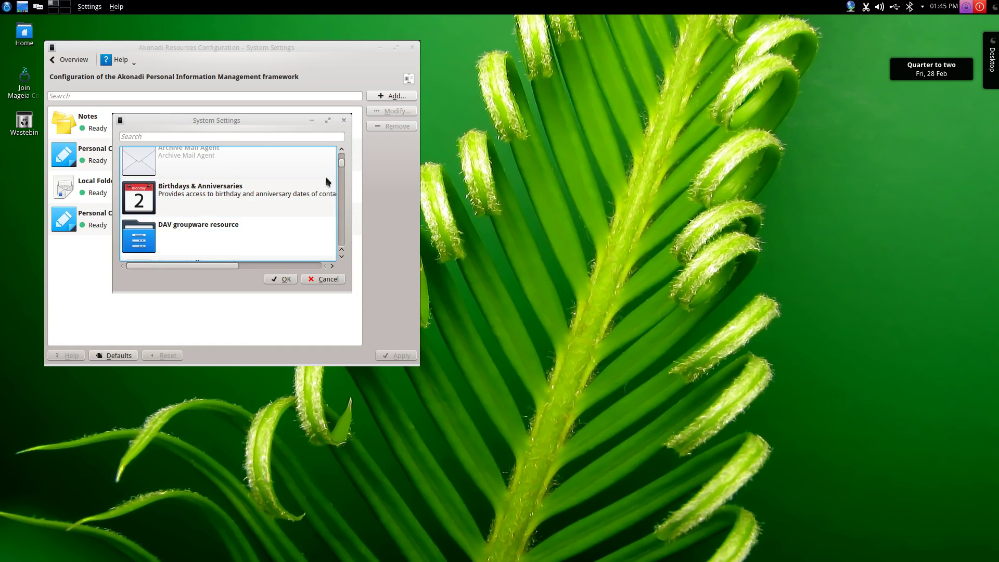
pyautogui.scroll(3, 341, 158)
pyautogui.scroll(-1, 339, 160)
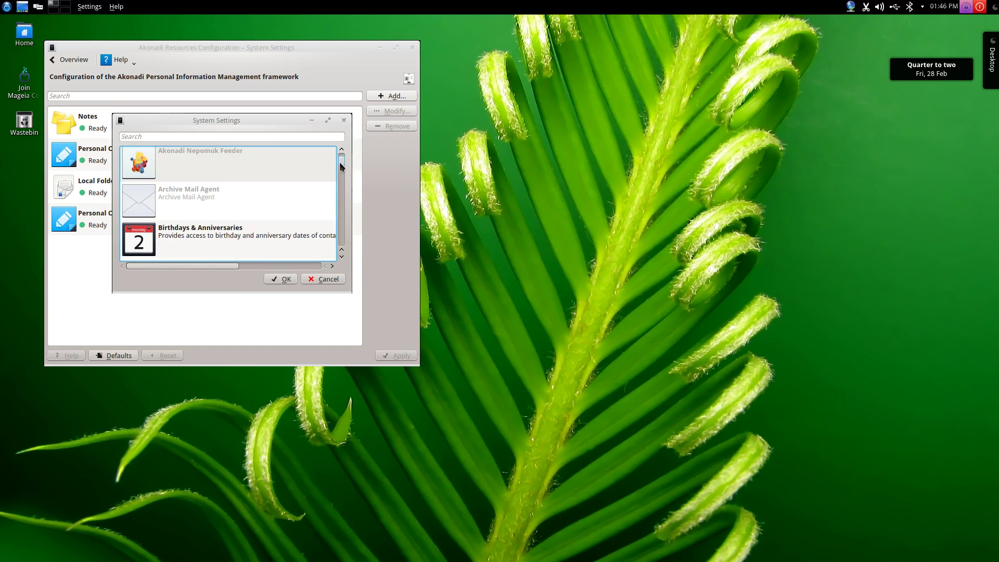
pyautogui.moveTo(339, 161); pyautogui.dragTo(340, 174)
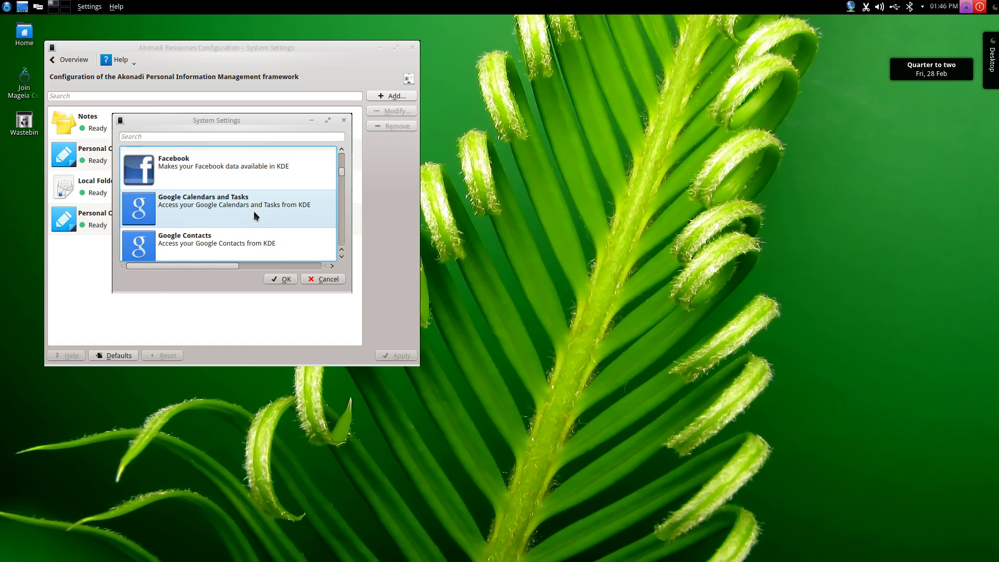
pyautogui.scroll(-1, 258, 224)
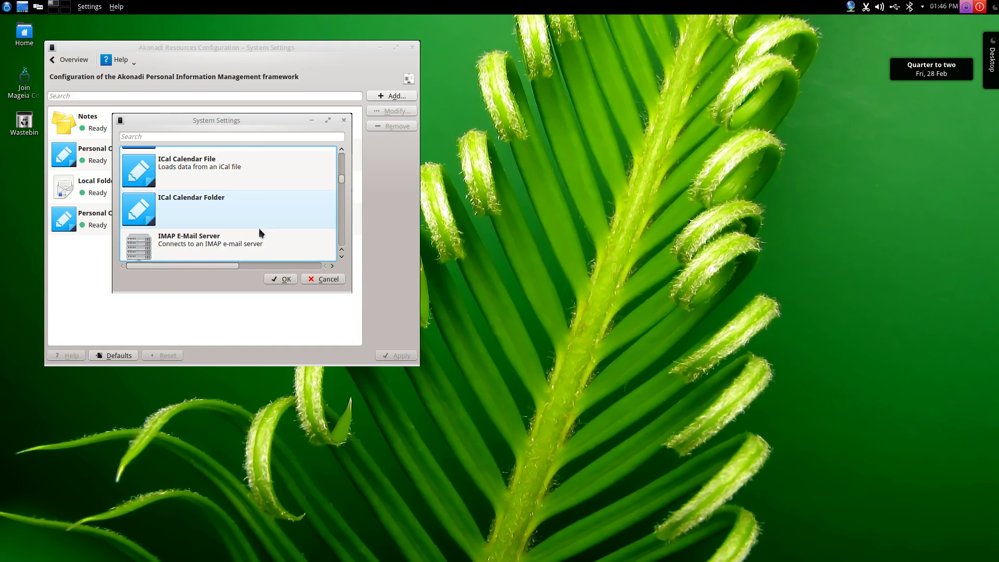
pyautogui.moveTo(342, 180); pyautogui.dragTo(346, 222)
pyautogui.scroll(-2, 344, 245)
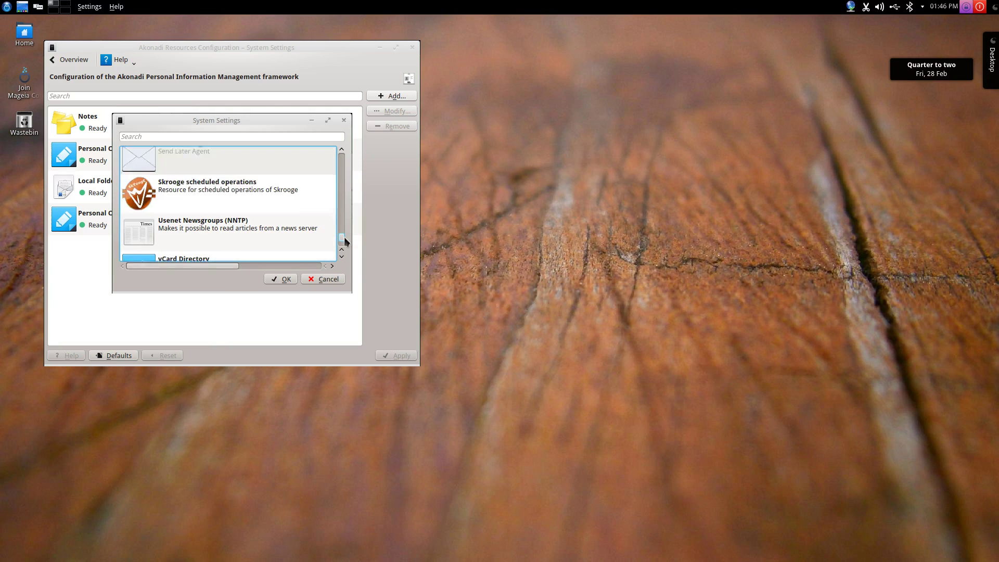
pyautogui.moveTo(344, 243); pyautogui.dragTo(345, 183)
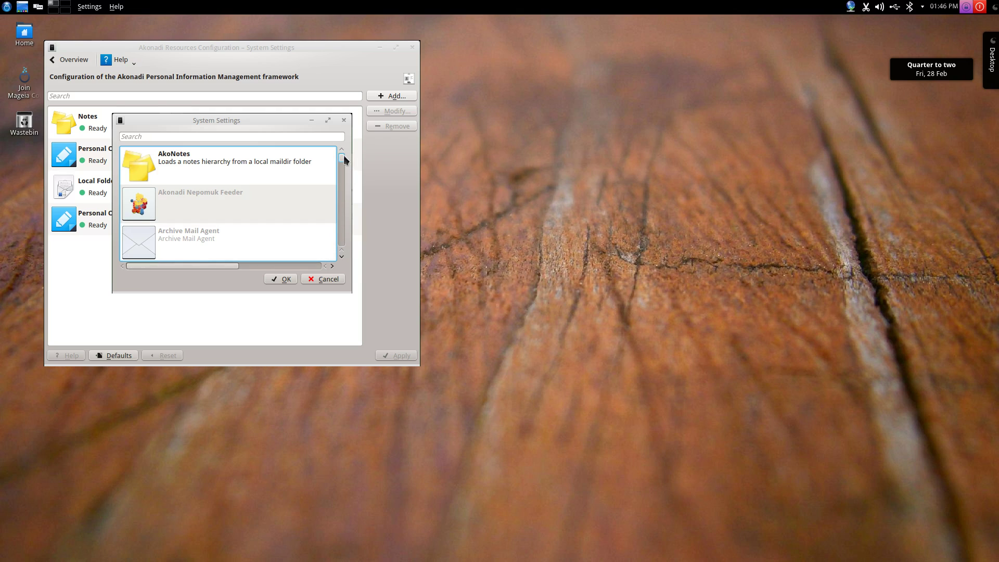
pyautogui.moveTo(354, 295); pyautogui.dragTo(389, 392)
pyautogui.scroll(-10, 299, 241)
pyautogui.scroll(8, 309, 246)
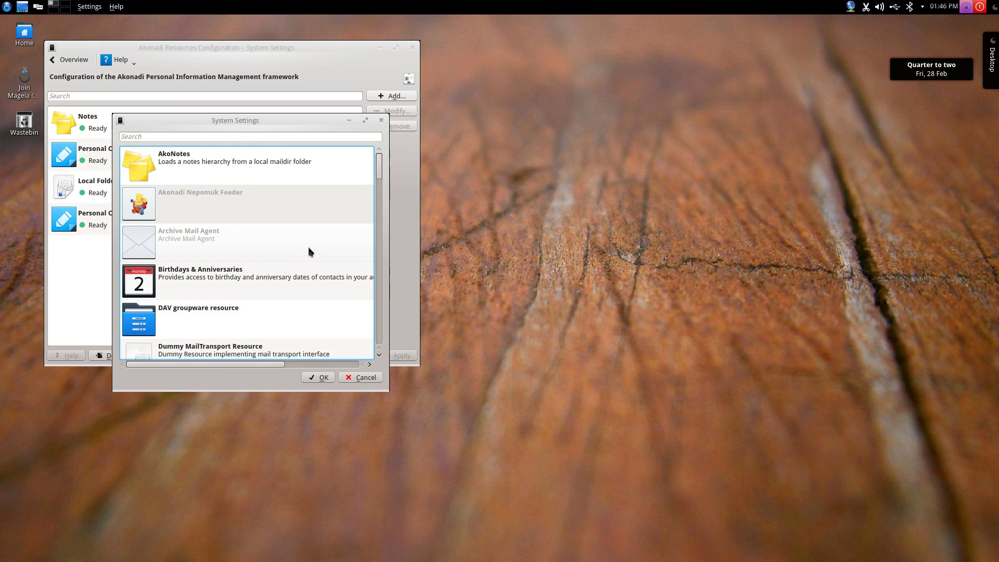
pyautogui.scroll(-5, 312, 231)
pyautogui.scroll(-5, 311, 227)
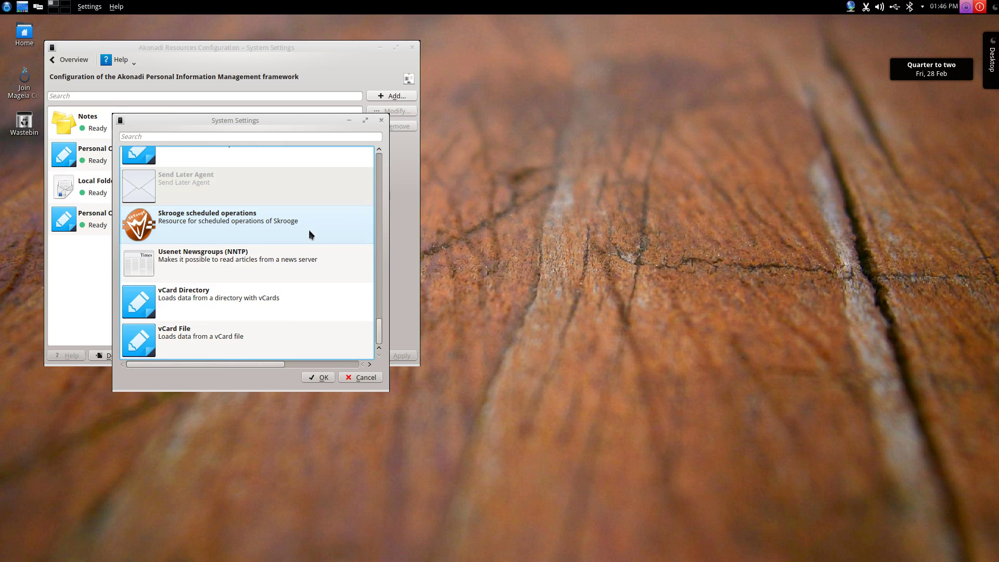
pyautogui.scroll(8, 308, 236)
# Pick the Facebook resource, cancel its setup, and close System Settings.
pyautogui.doubleClick(254, 179)
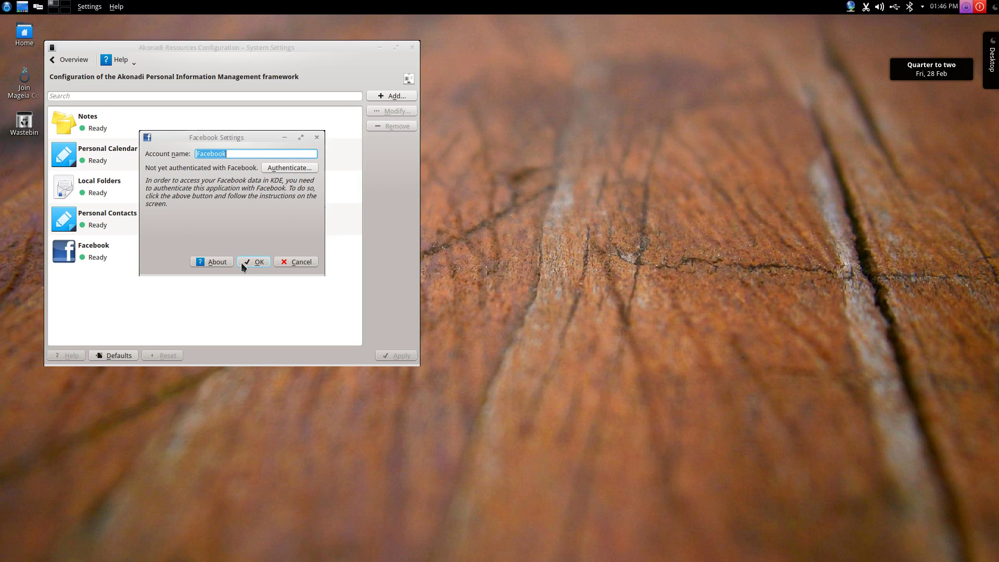
pyautogui.click(288, 262)
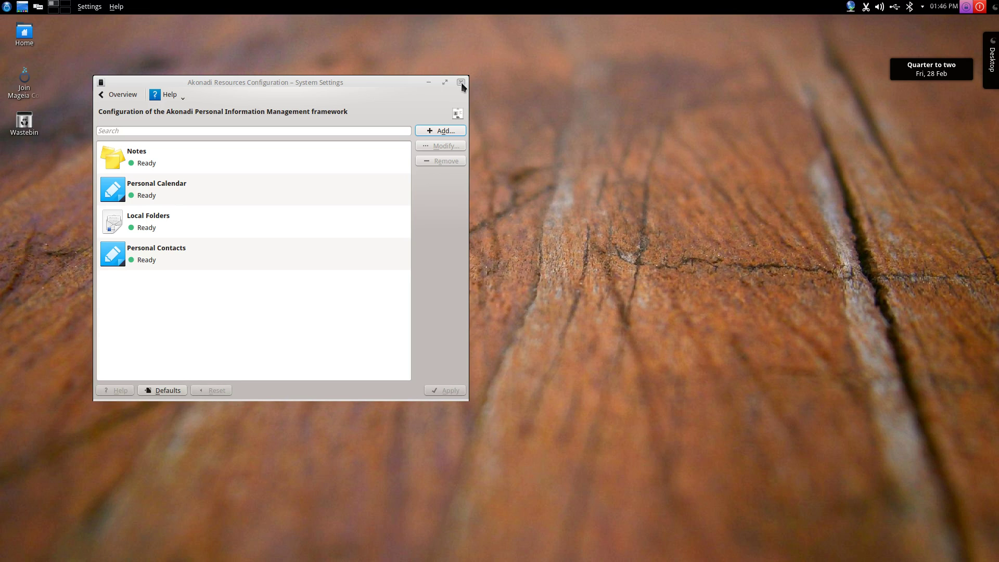
pyautogui.click(461, 82)
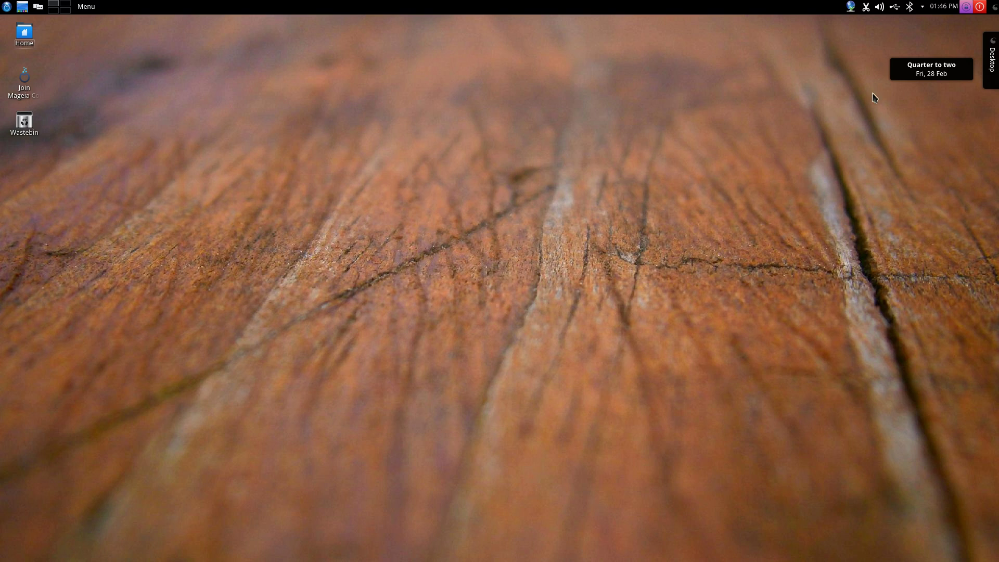
# Search 'cho' in the run bar, then open and close the Lancelot launcher three times.
pyautogui.hotkey('alt', 'F2')
pyautogui.write('cho')
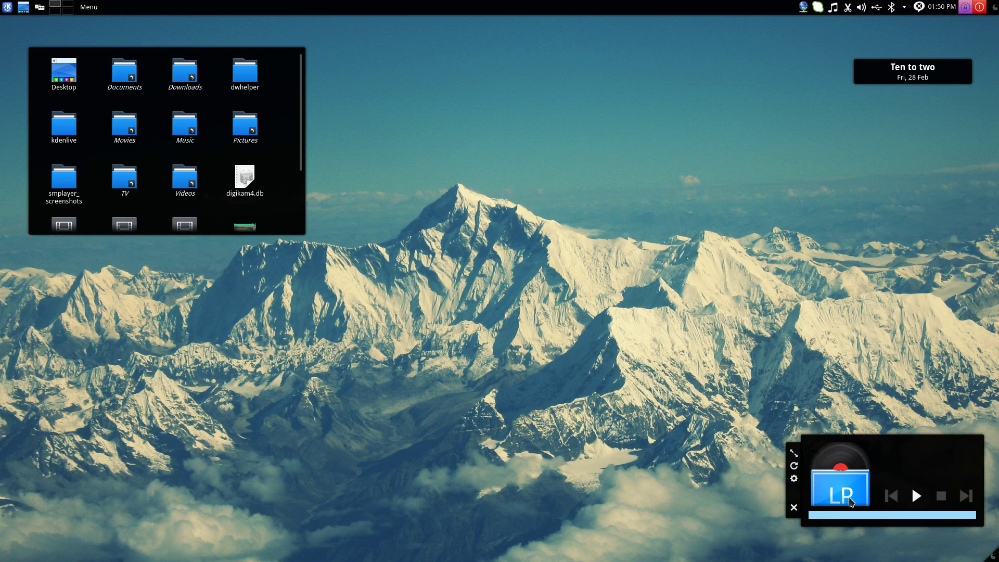
pyautogui.click(8, 8)
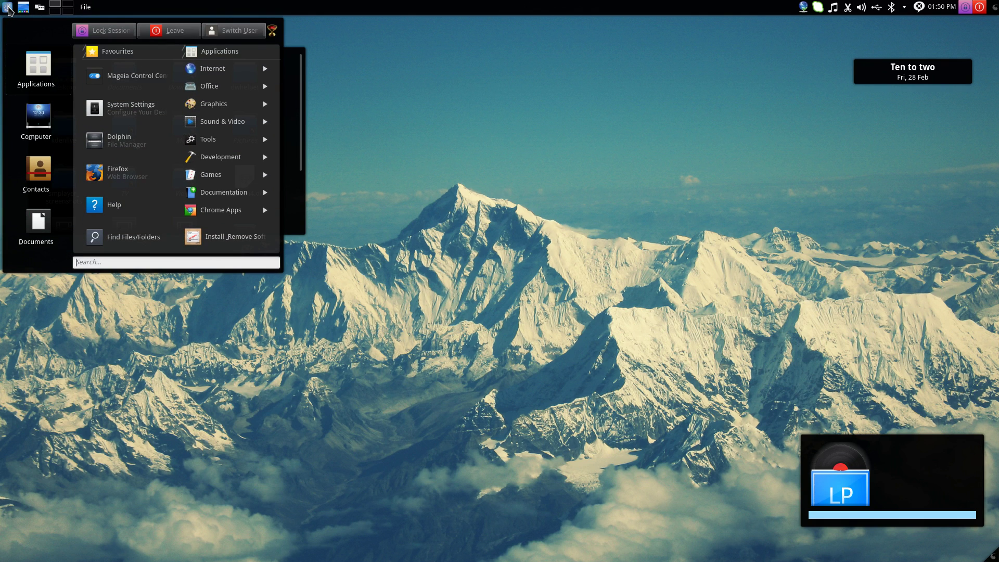
pyautogui.click(8, 7)
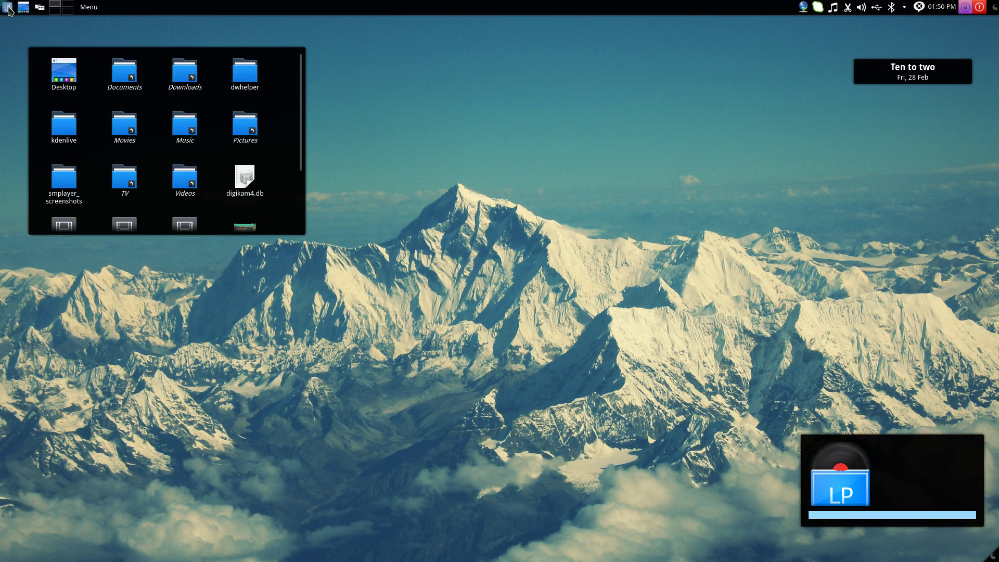
pyautogui.click(8, 8)
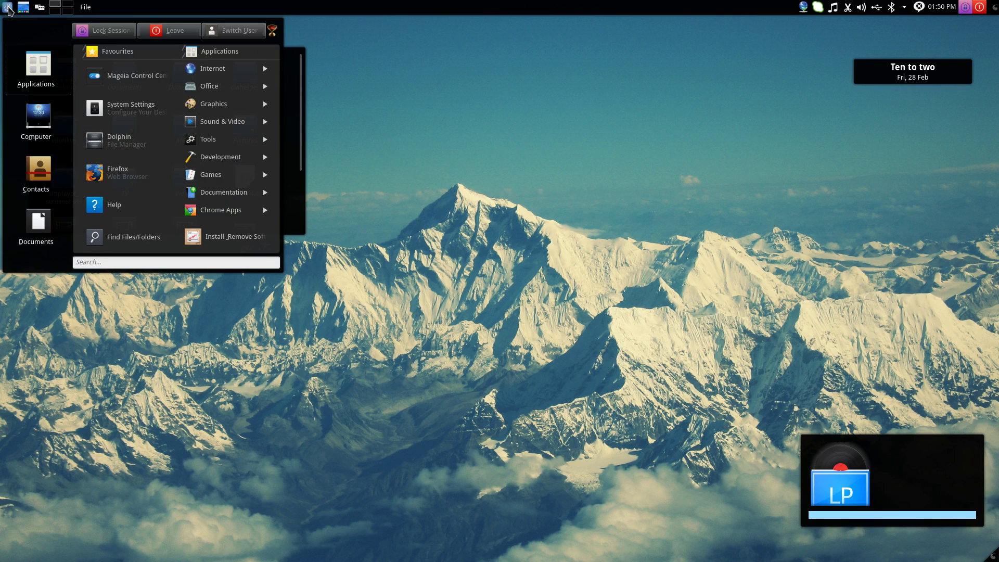
pyautogui.click(8, 8)
pyautogui.click(7, 8)
pyautogui.click(8, 8)
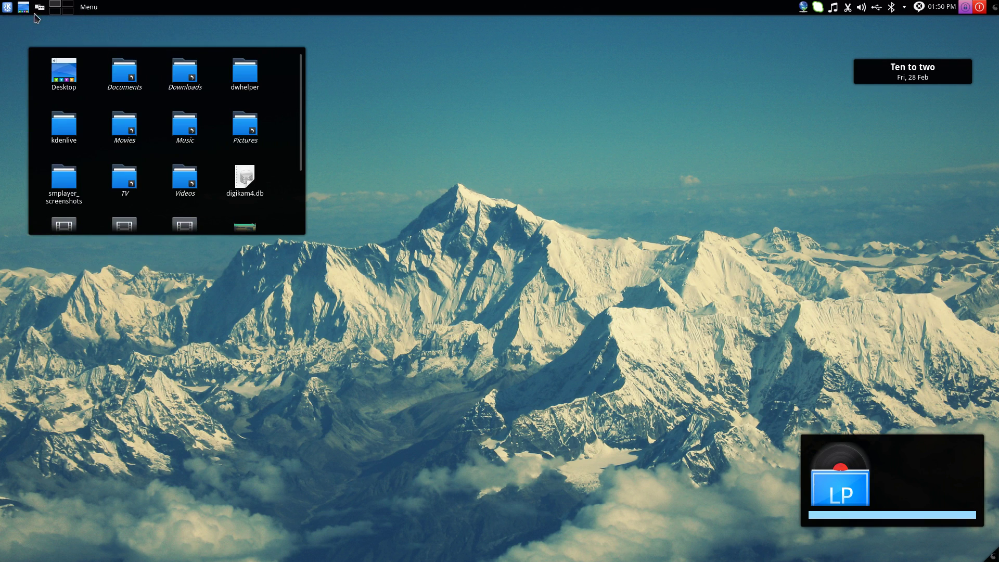
# From the top panel toolbox, browse the Add Widgets strip without adding anything, then close it.
pyautogui.click(994, 6)
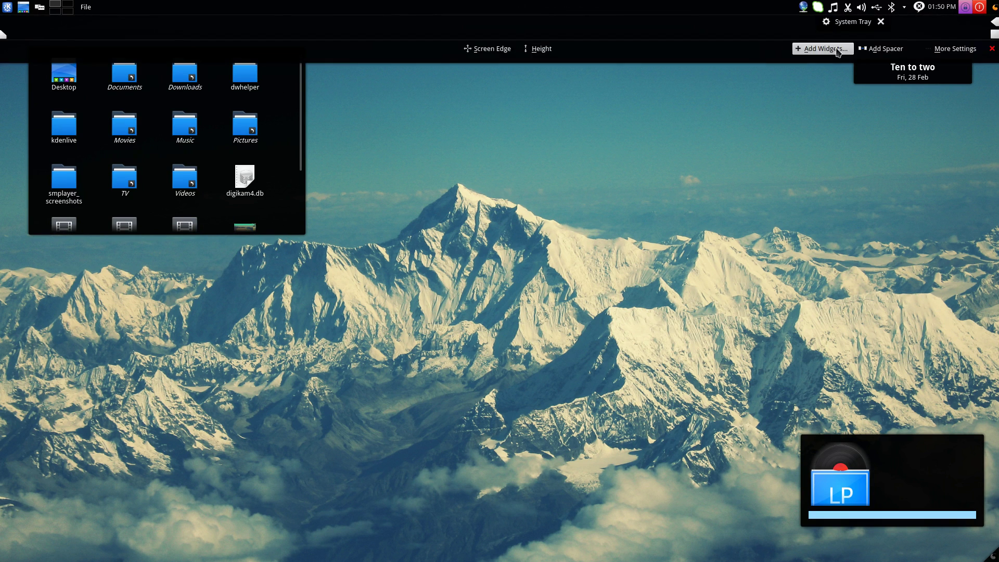
pyautogui.click(827, 41)
pyautogui.scroll(-2, 278, 56)
pyautogui.click(993, 23)
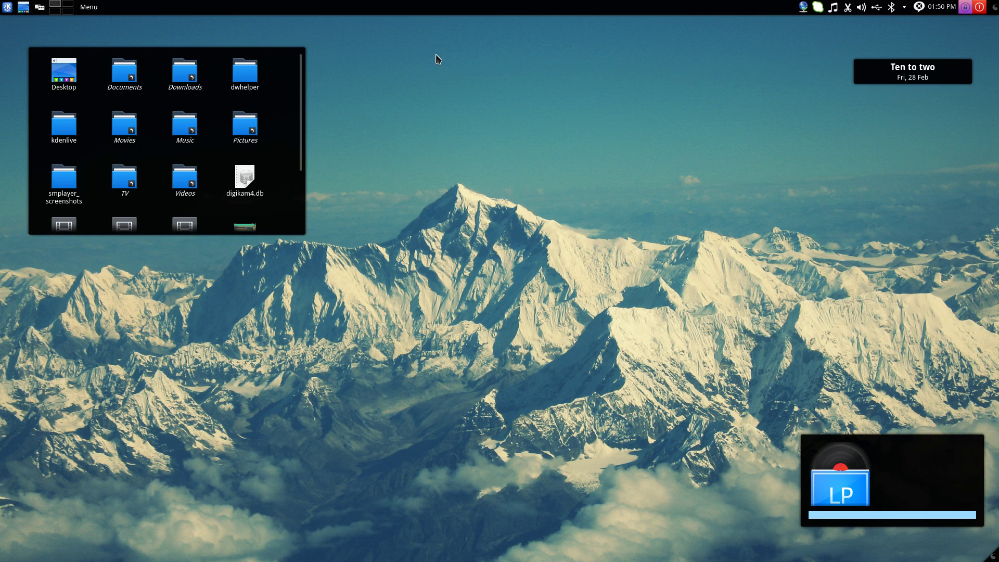
pyautogui.moveTo(1, 243)
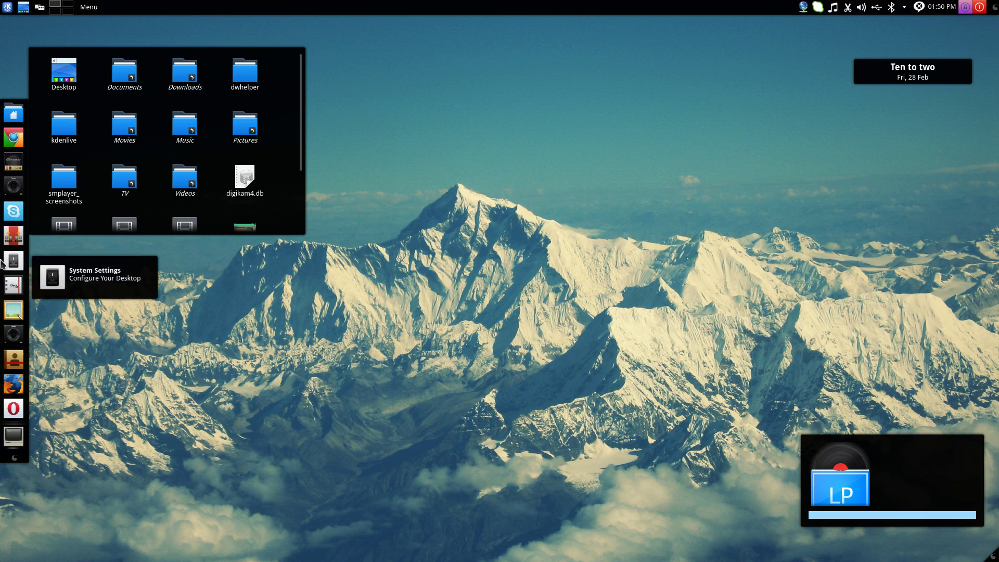
pyautogui.rightClick(919, 6)
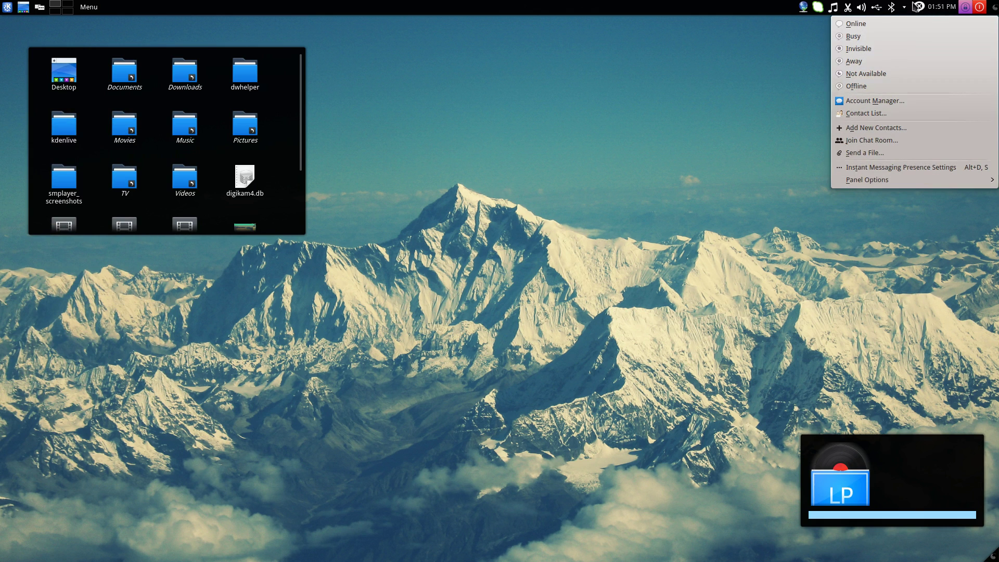
pyautogui.click(917, 6)
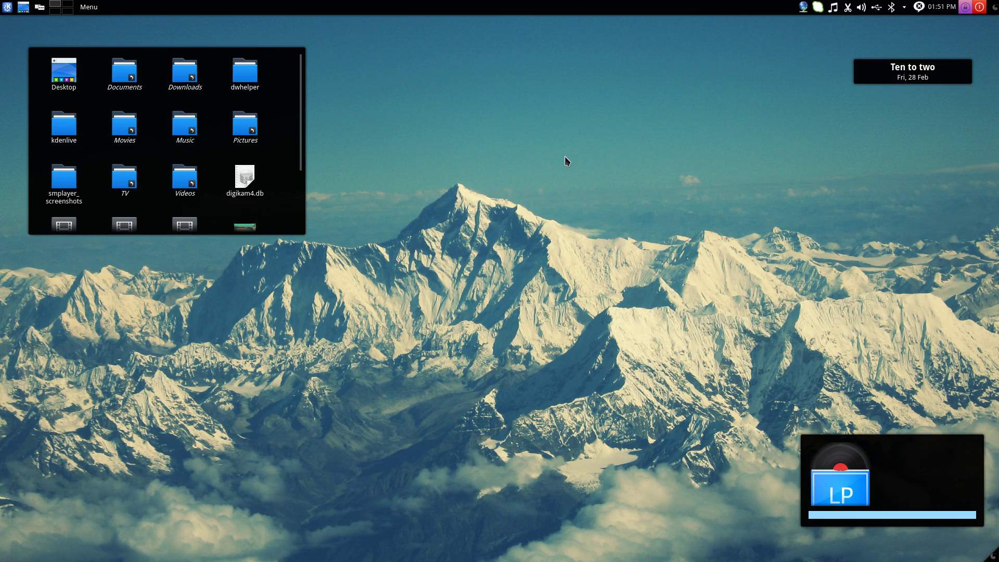
pyautogui.hotkey('alt', 'F2')
pyautogui.write('cho')
pyautogui.press('Return')
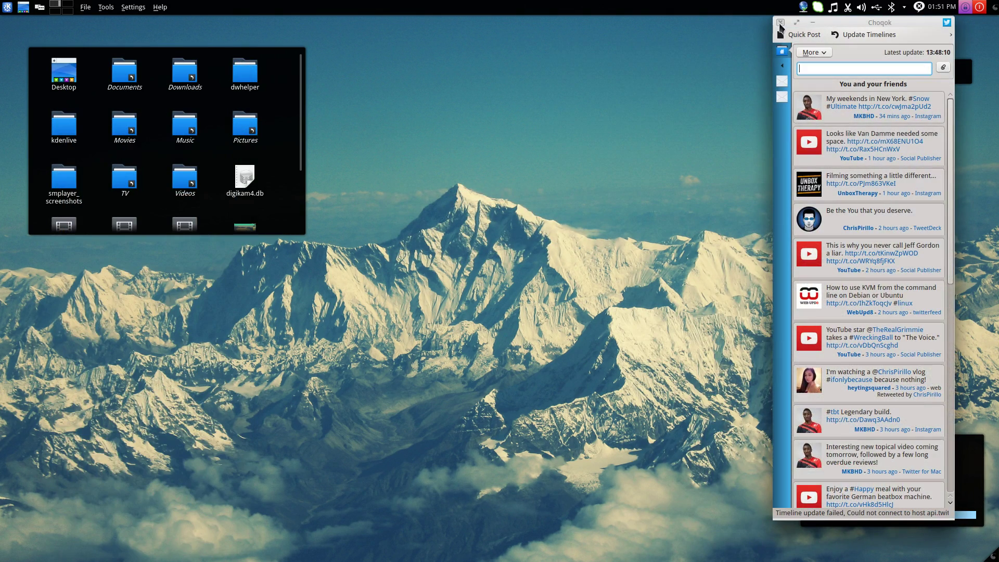
pyautogui.click(781, 22)
pyautogui.hotkey('alt', 'F2')
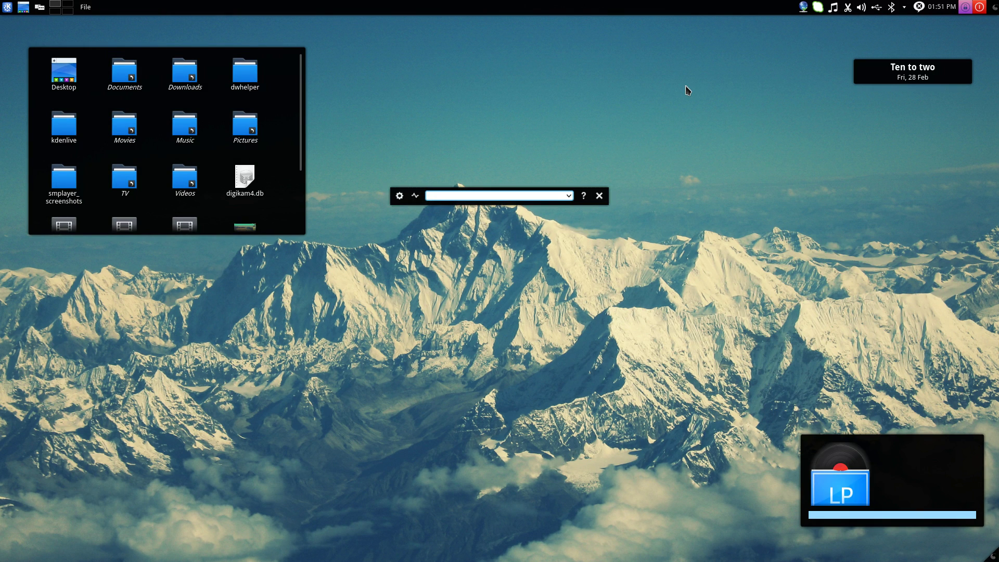
pyautogui.press('Escape')
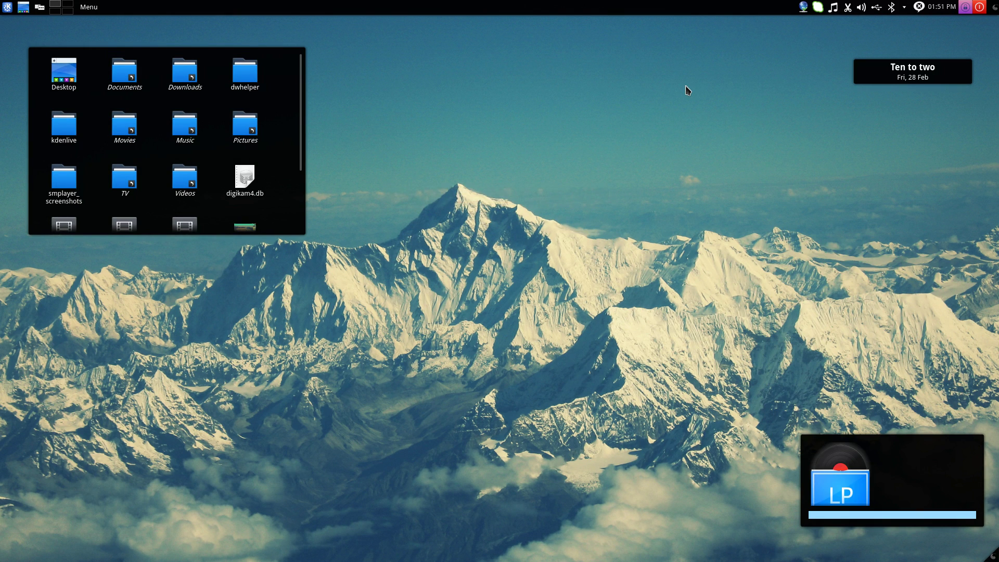
pyautogui.hotkey('alt', 'F2')
pyautogui.press('Escape')
pyautogui.hotkey('ctrl', 'F2')
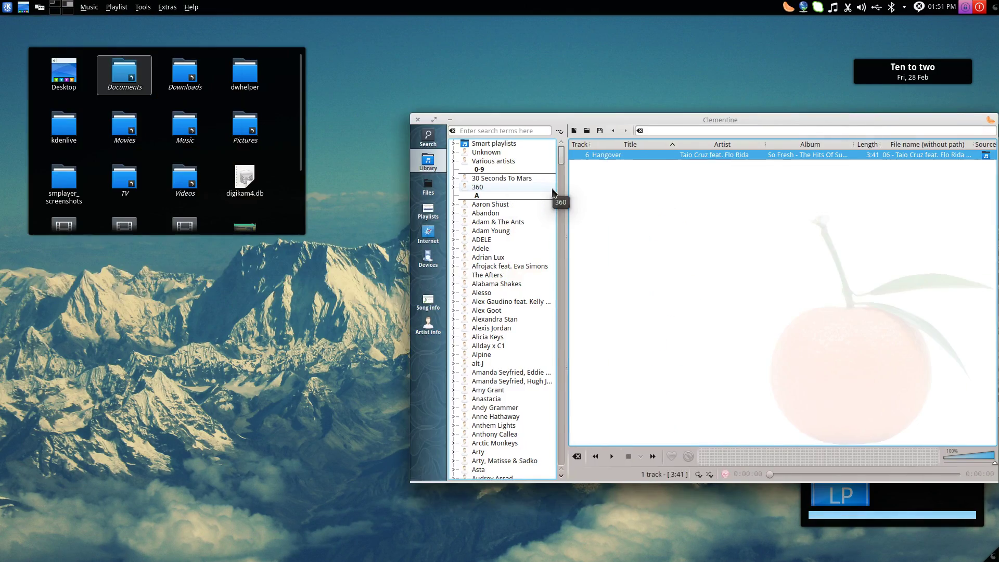
pyautogui.hotkey('ctrl', 'F1')
pyautogui.hotkey('ctrl', 'F2')
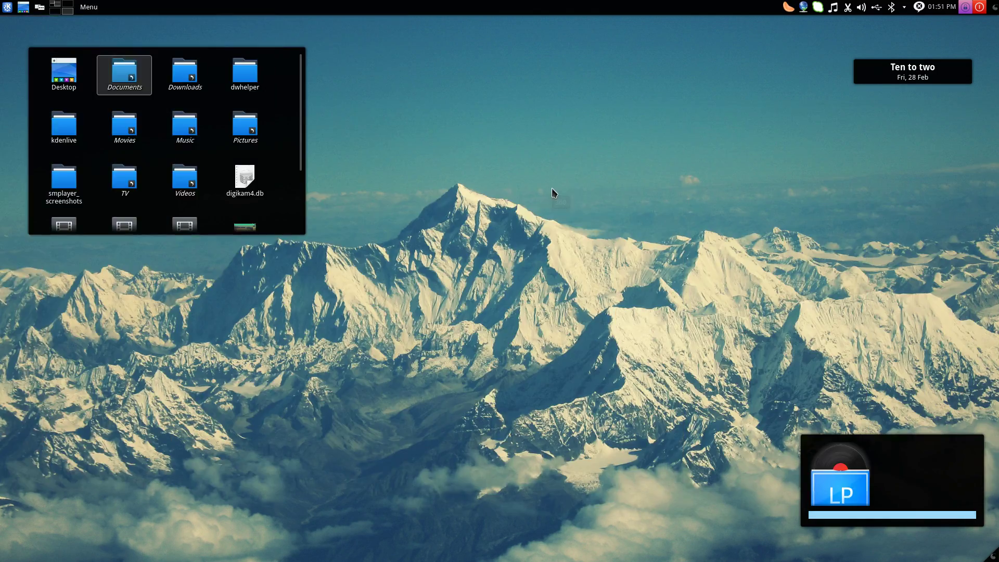
pyautogui.hotkey('alt', 'F2')
pyautogui.press('Escape')
pyautogui.hotkey('ctrl', 'F1')
pyautogui.hotkey('ctrl', 'F2')
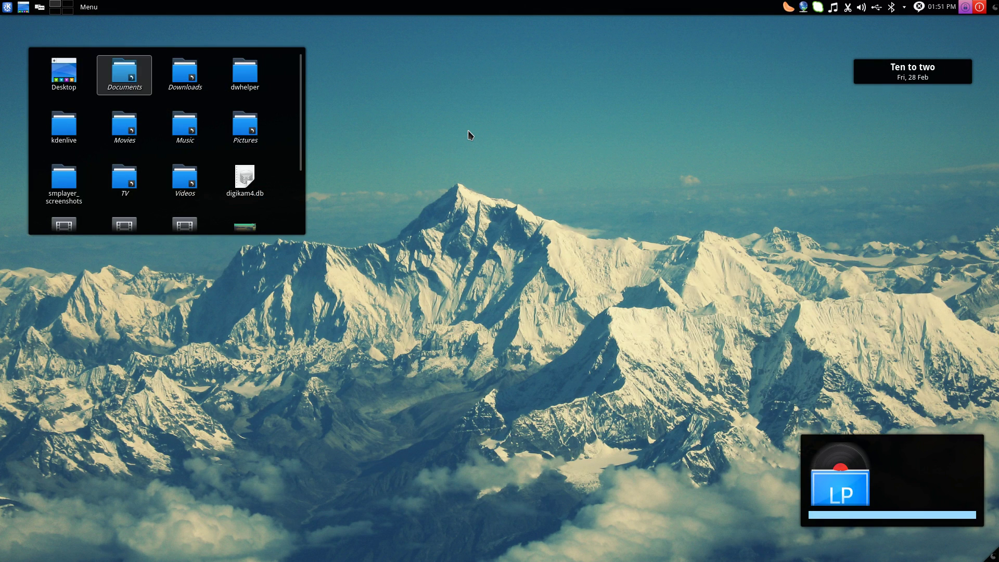